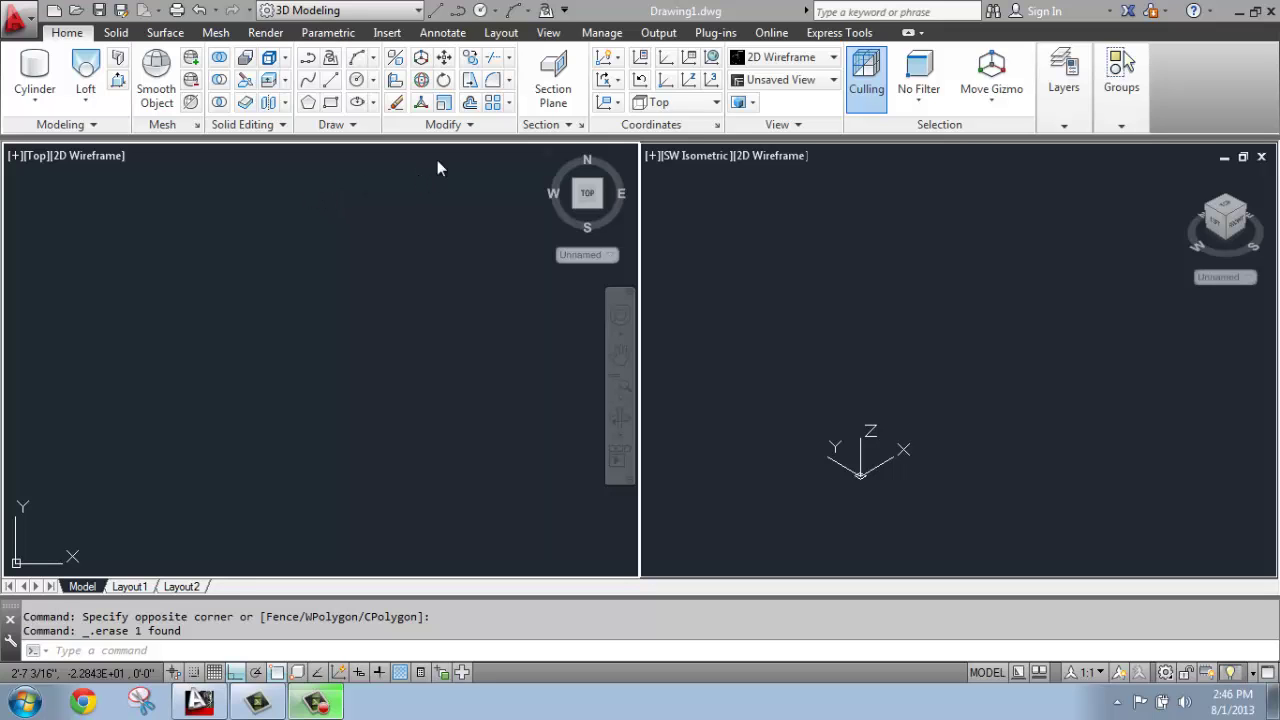
{"action": "left_click", "coordinate": [389, 327]}
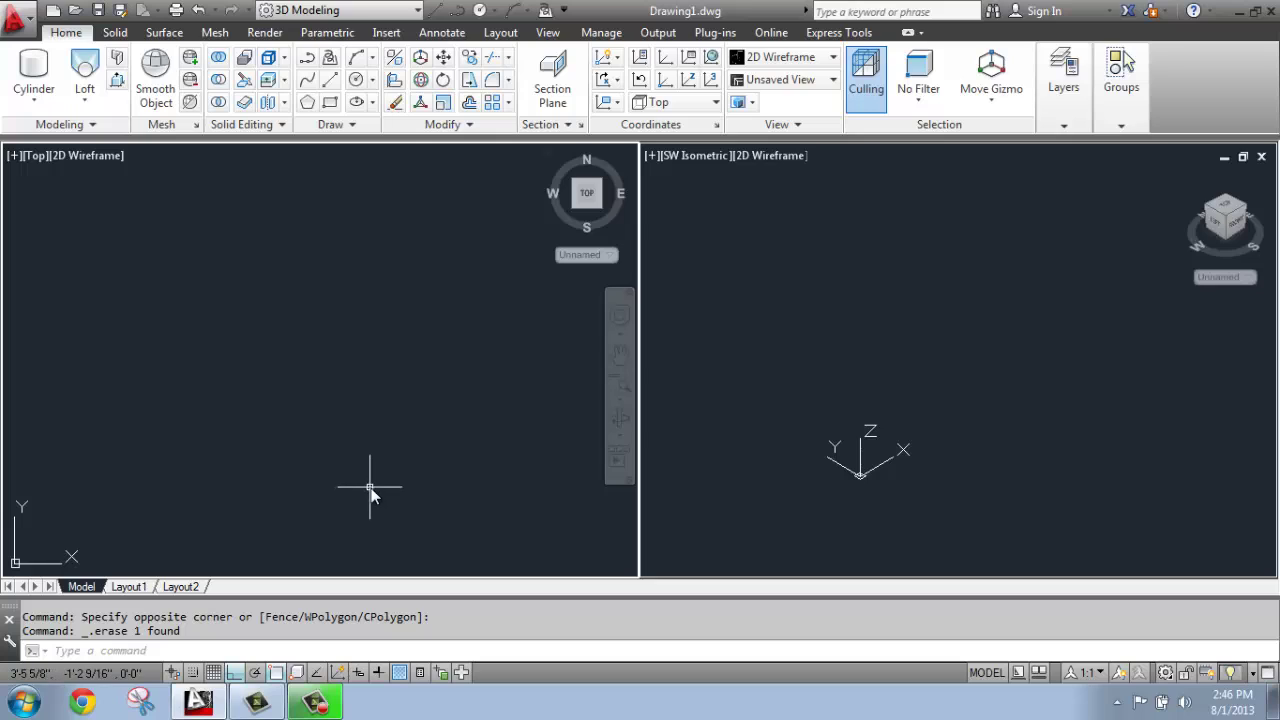
{"action": "left_click", "coordinate": [84, 95]}
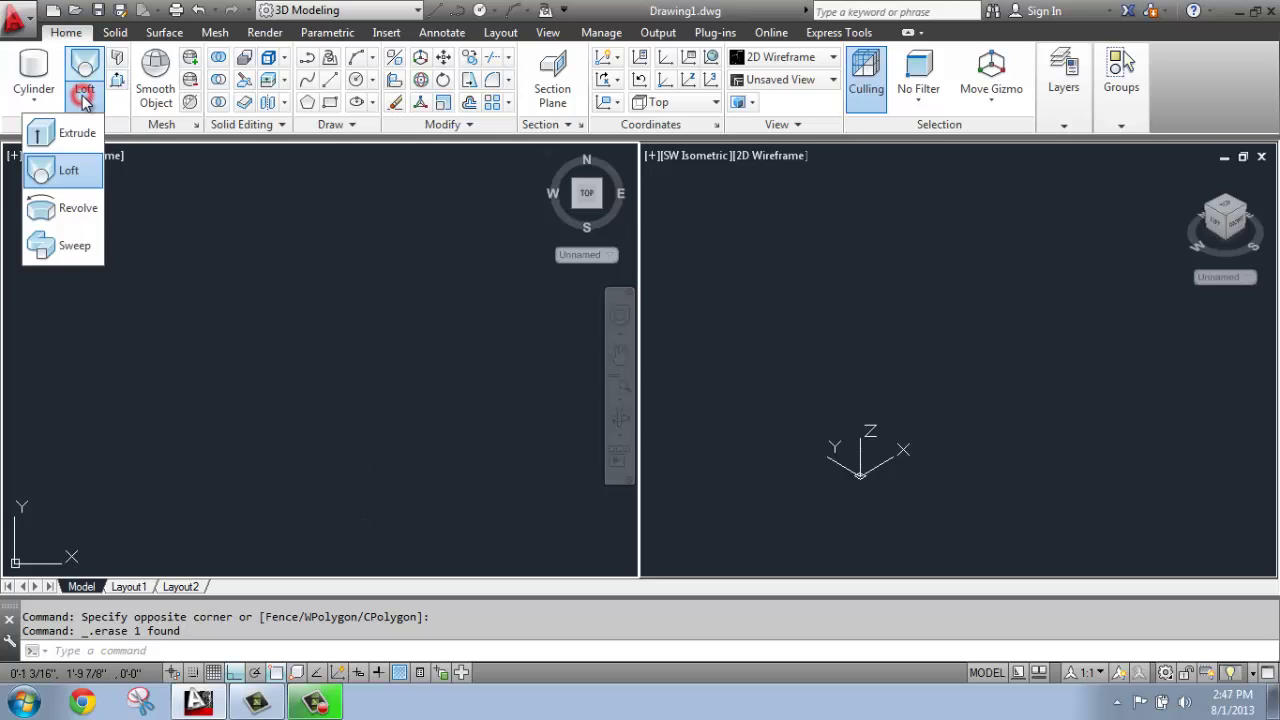
{"action": "left_click", "coordinate": [72, 209]}
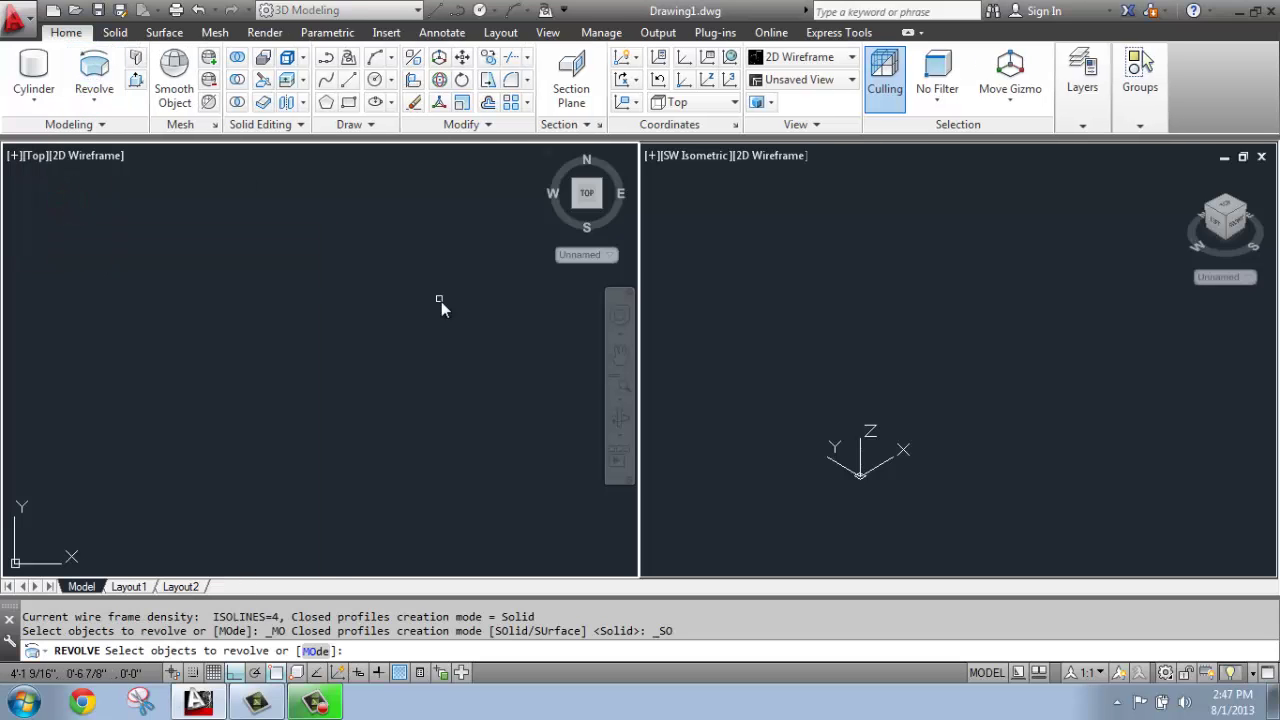
{"action": "key", "text": "Escape"}
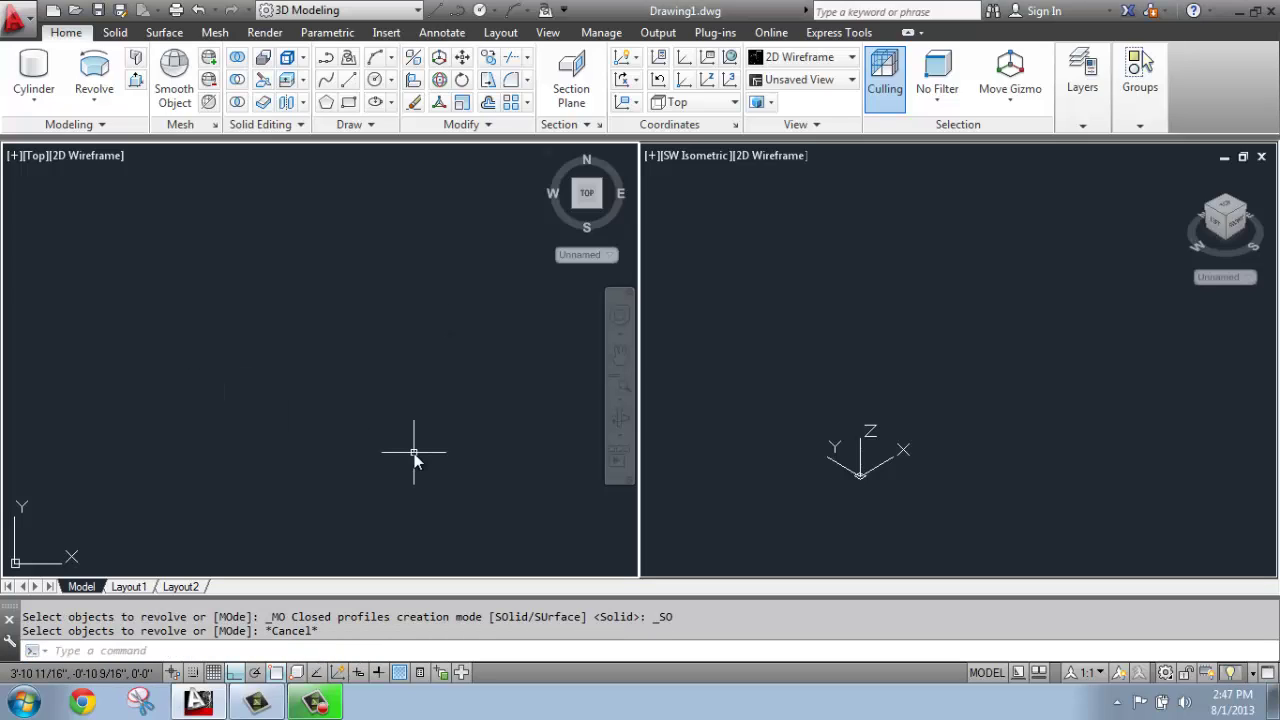
Step: Draw a vertical line 36 inches long going upward in the Top view
{"action": "left_click", "coordinate": [349, 80]}
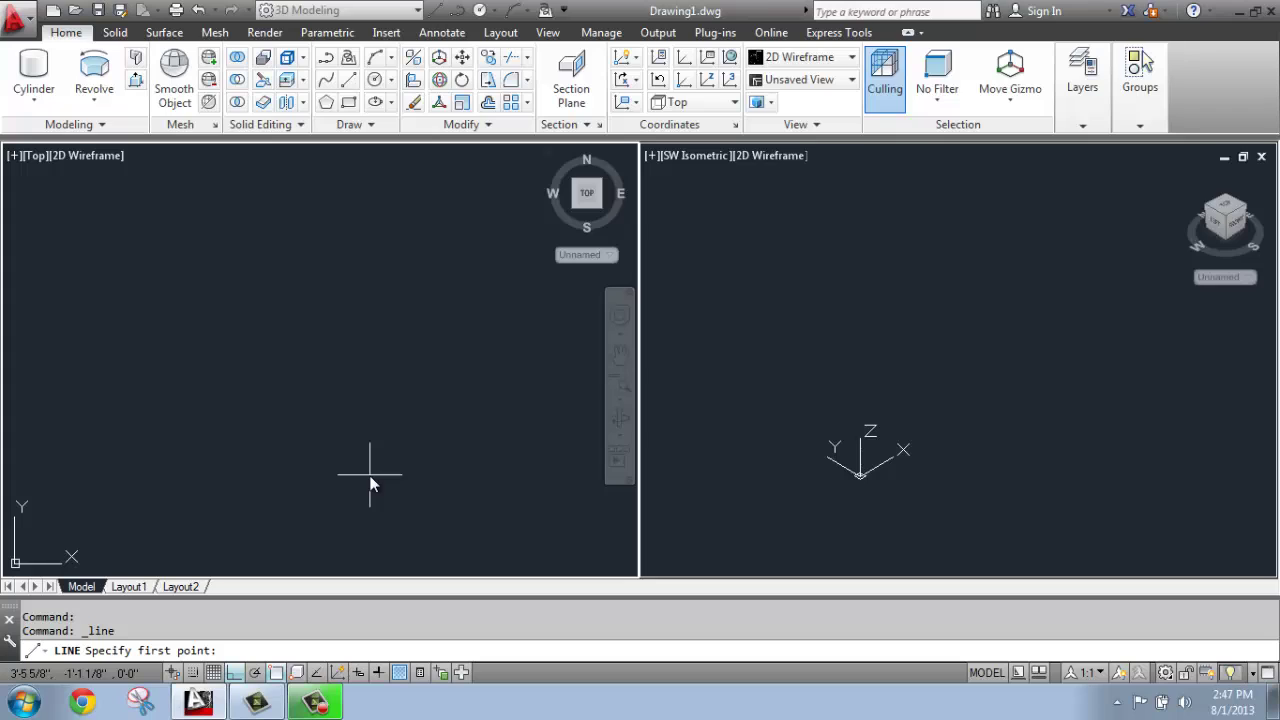
{"action": "left_click", "coordinate": [371, 531]}
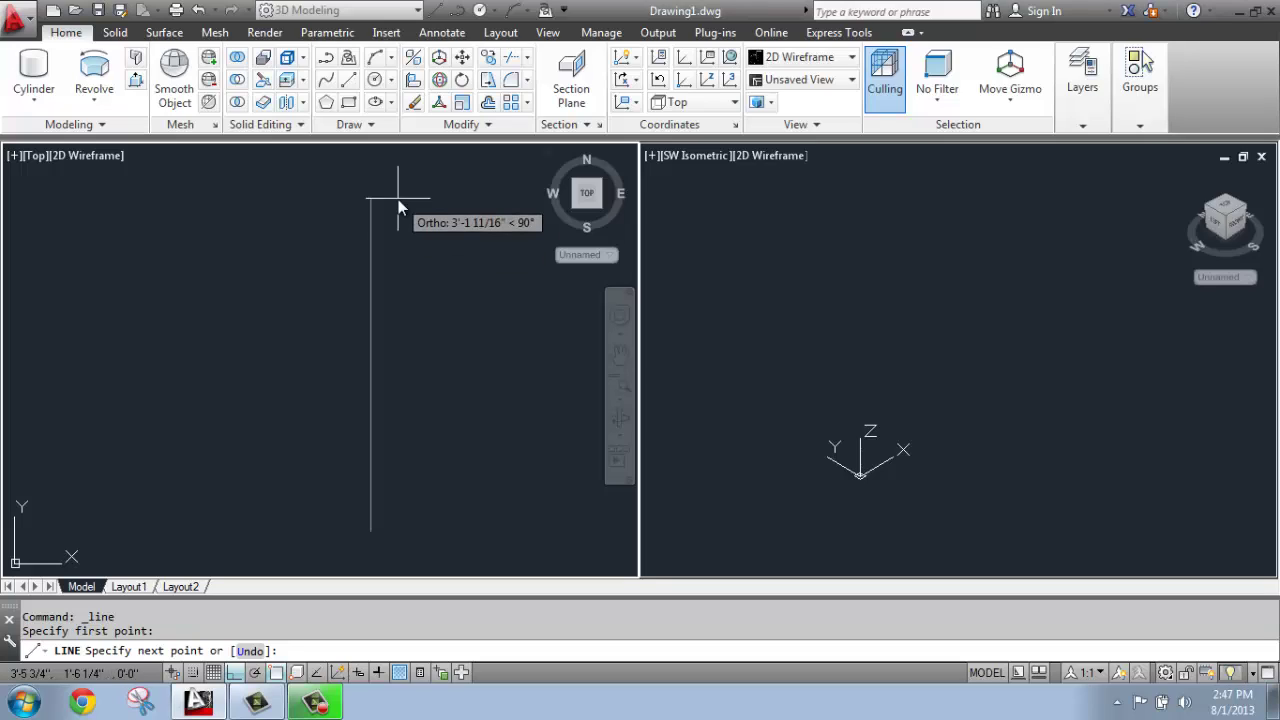
{"action": "type", "text": "36"}
{"action": "key", "text": "Return"}
{"action": "key", "text": "Return"}
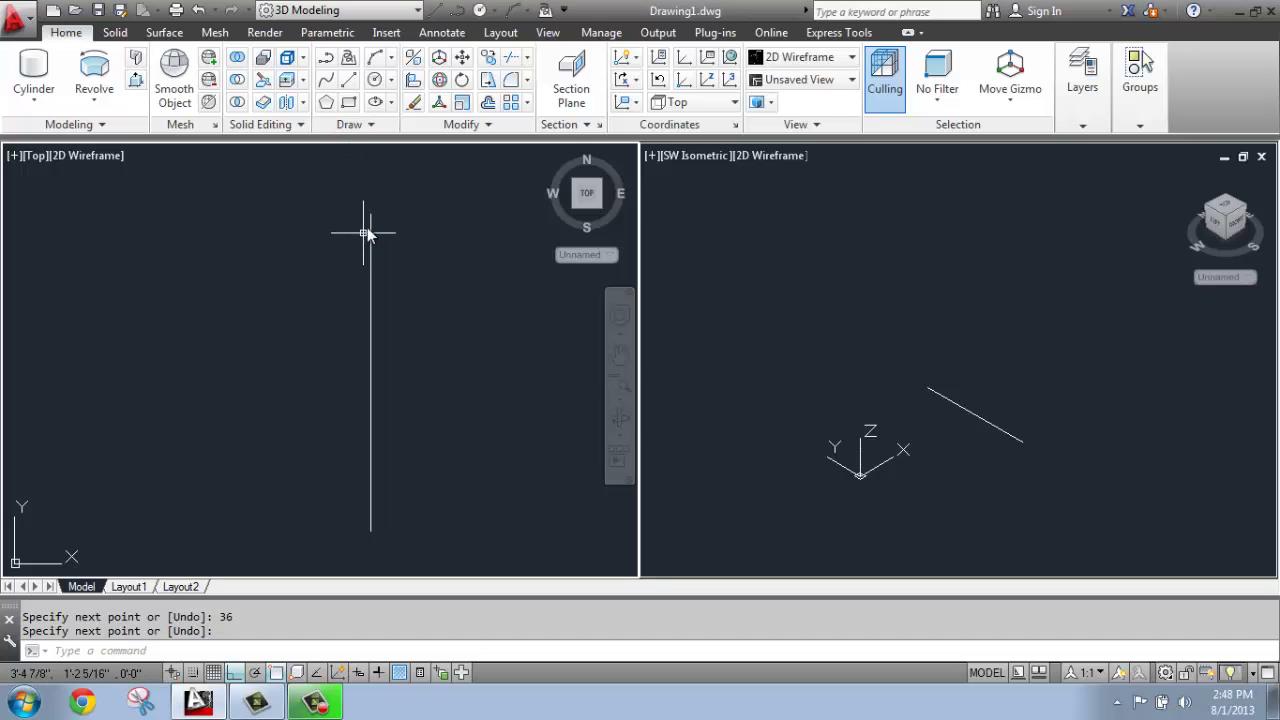
Step: From the vertical line's upper end, draw connected lines 6 inches left, 6 down, 12 left and 6 down
{"action": "middle_click_drag", "start_coordinate": [370, 228], "coordinate": [262, 225]}
{"action": "left_click", "coordinate": [348, 82]}
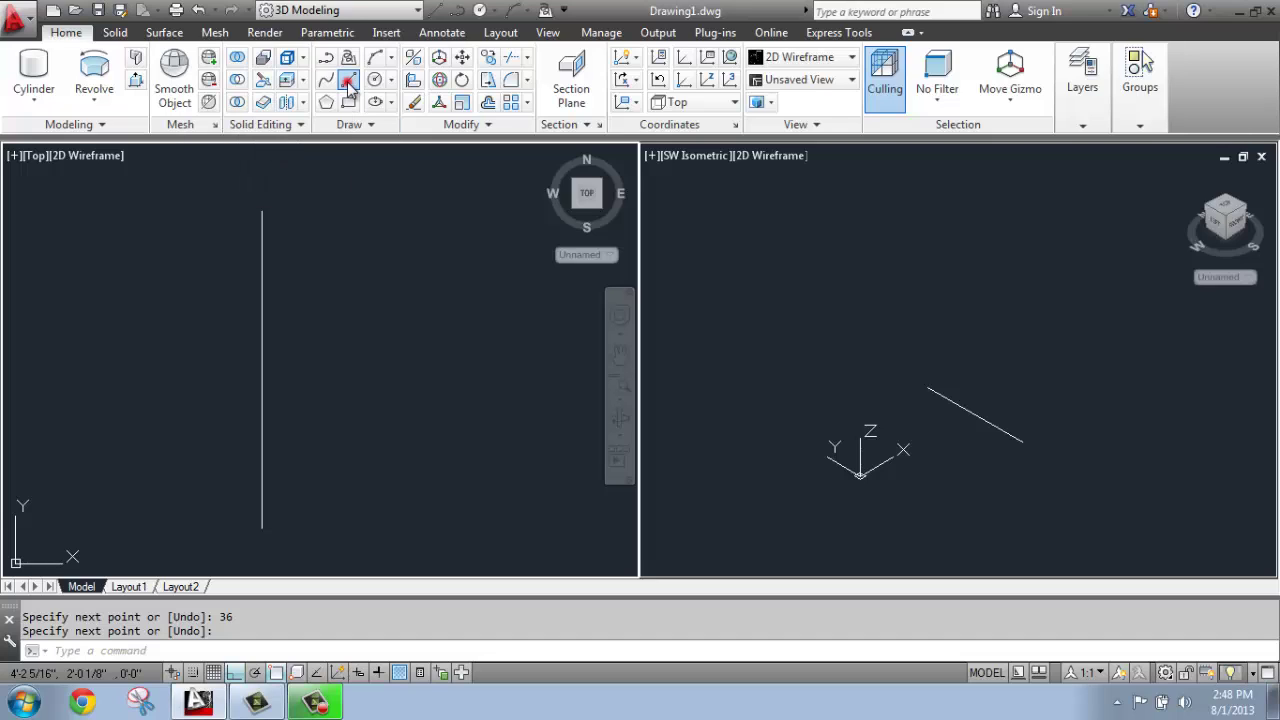
{"action": "left_click", "coordinate": [262, 212]}
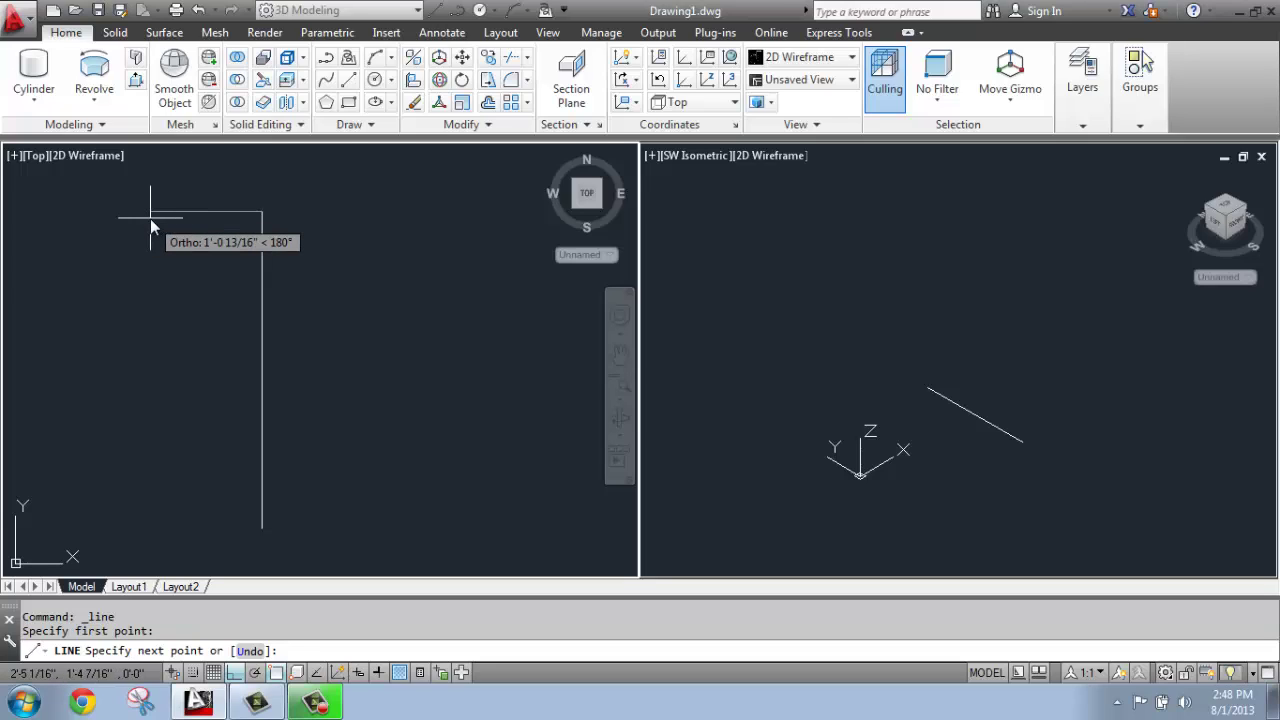
{"action": "type", "text": "6"}
{"action": "key", "text": "Return"}
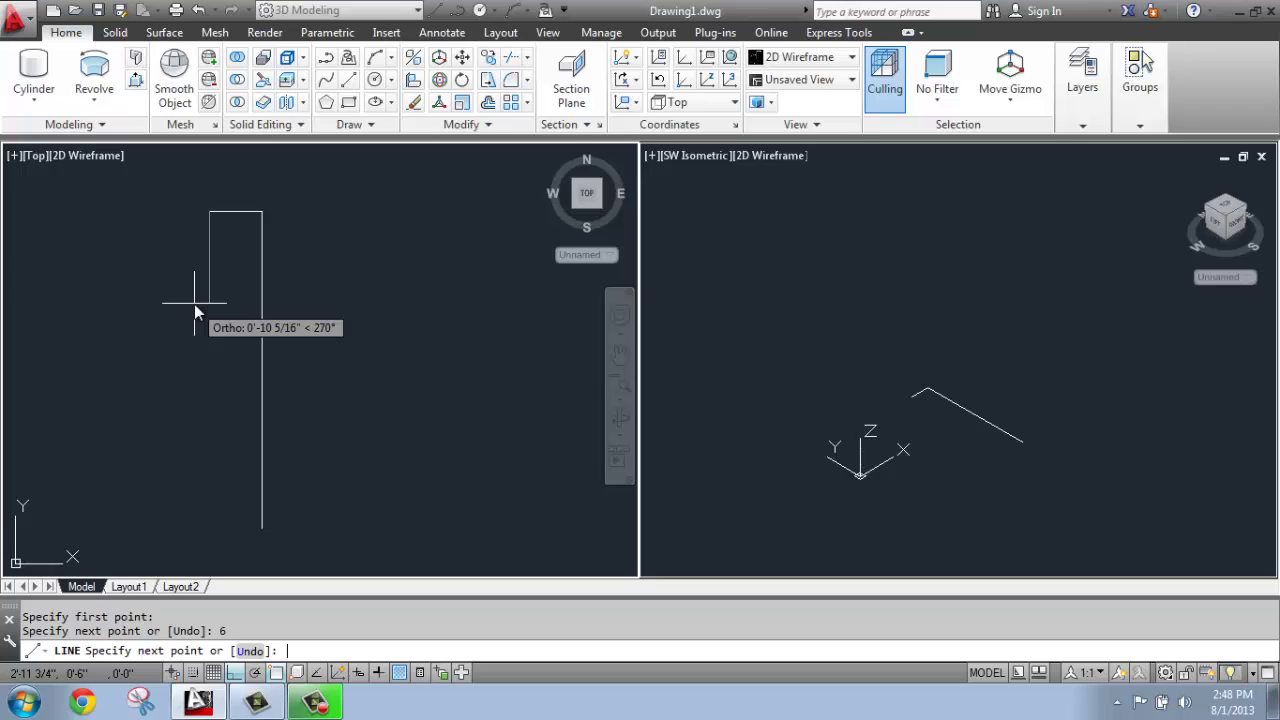
{"action": "type", "text": "6"}
{"action": "key", "text": "Return"}
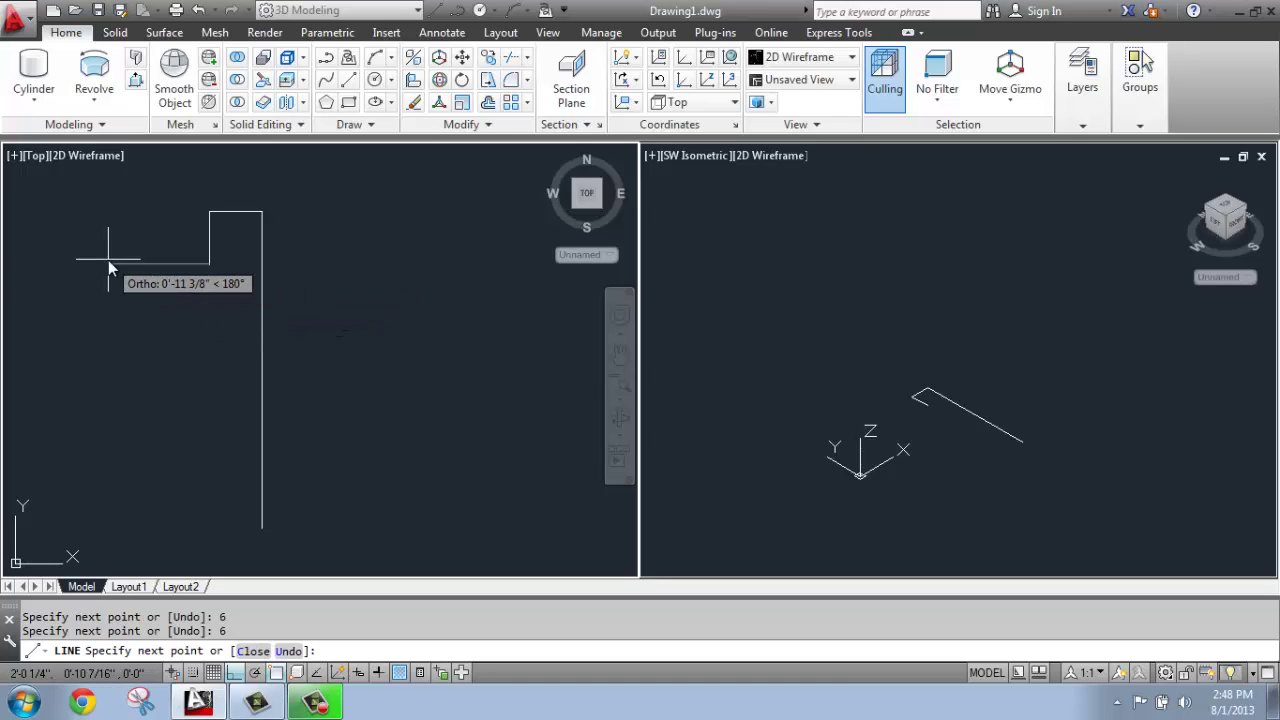
{"action": "type", "text": "12"}
{"action": "key", "text": "Return"}
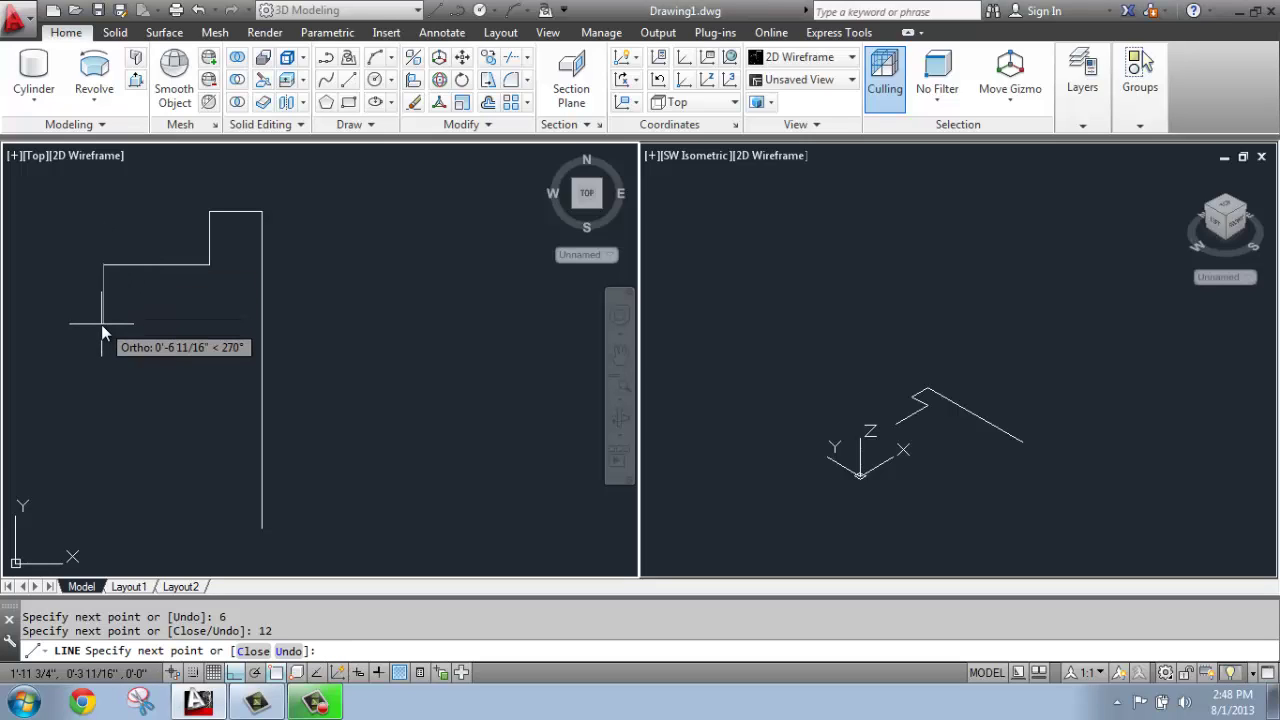
{"action": "type", "text": "6"}
{"action": "key", "text": "Return"}
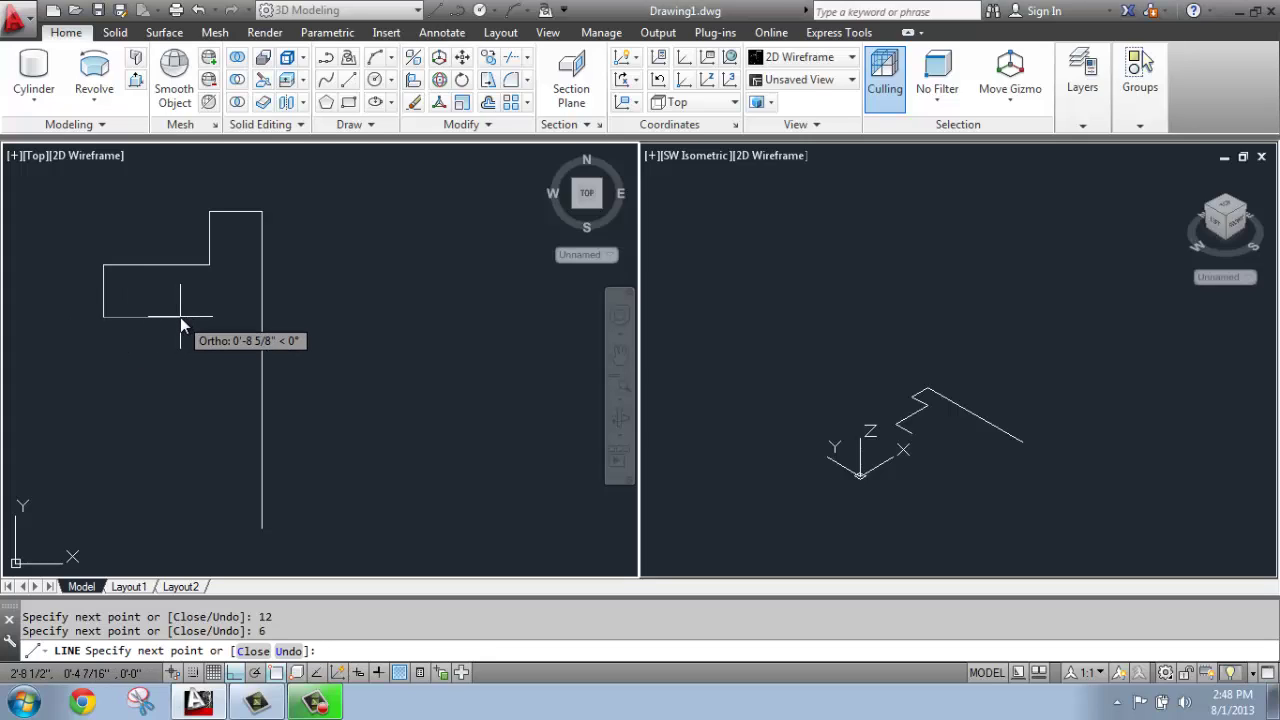
Step: Continue the stepped profile with lines 3 inches right, 12 down, 6 right and 6 down
{"action": "type", "text": "3"}
{"action": "key", "text": "Return"}
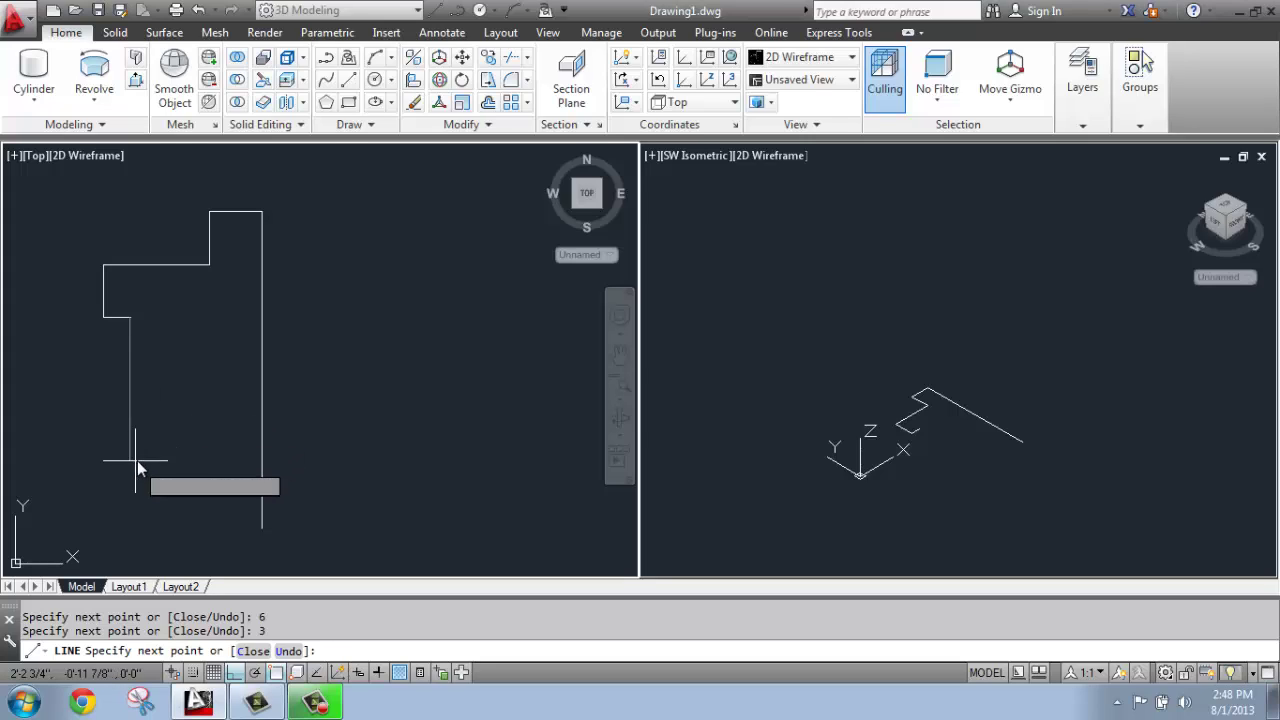
{"action": "type", "text": "12"}
{"action": "key", "text": "Return"}
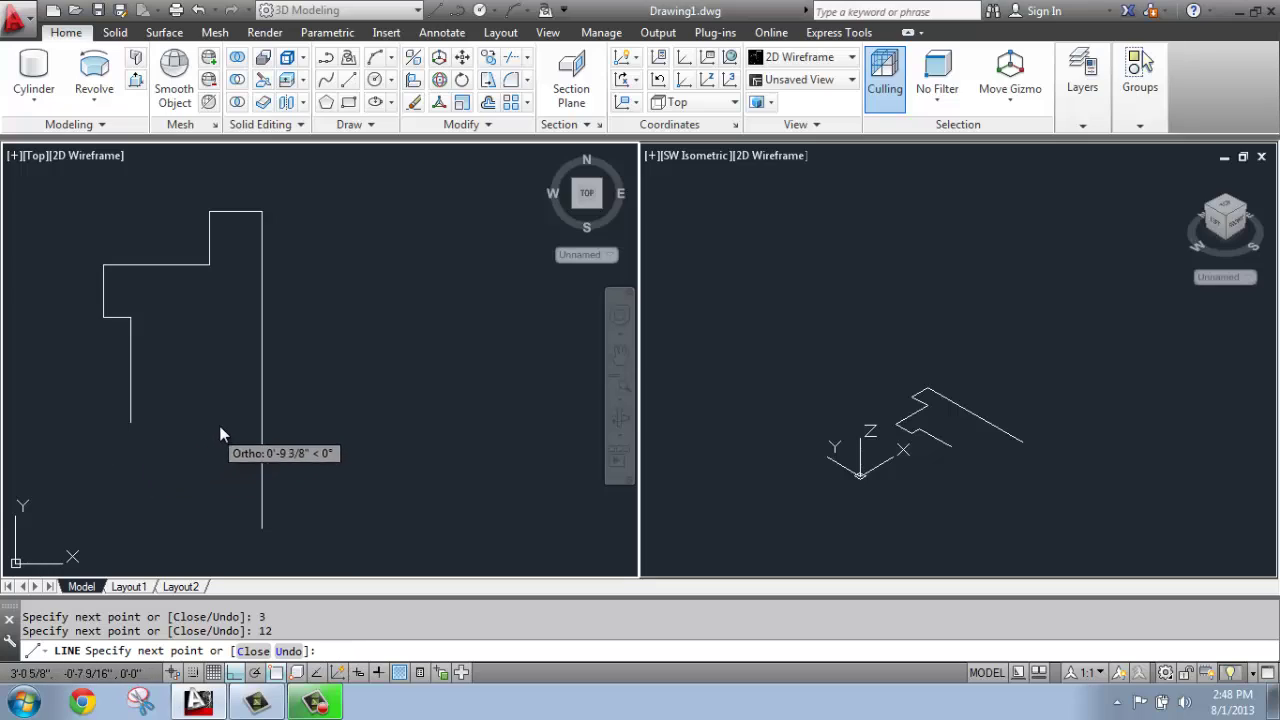
{"action": "type", "text": "6"}
{"action": "key", "text": "Return"}
{"action": "type", "text": "6"}
{"action": "key", "text": "Return"}
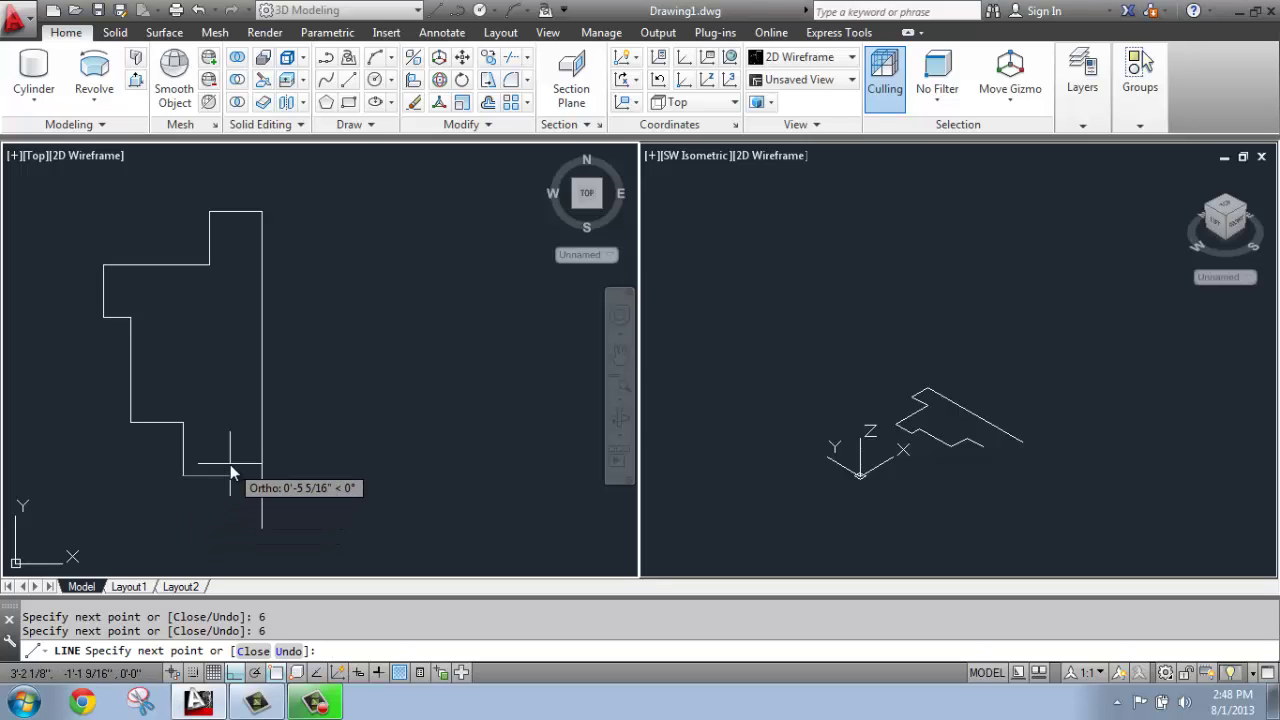
Step: Add segments 3 inches right and 4 down, and close the profile at the long vertical line's lower end
{"action": "type", "text": "3"}
{"action": "key", "text": "Return"}
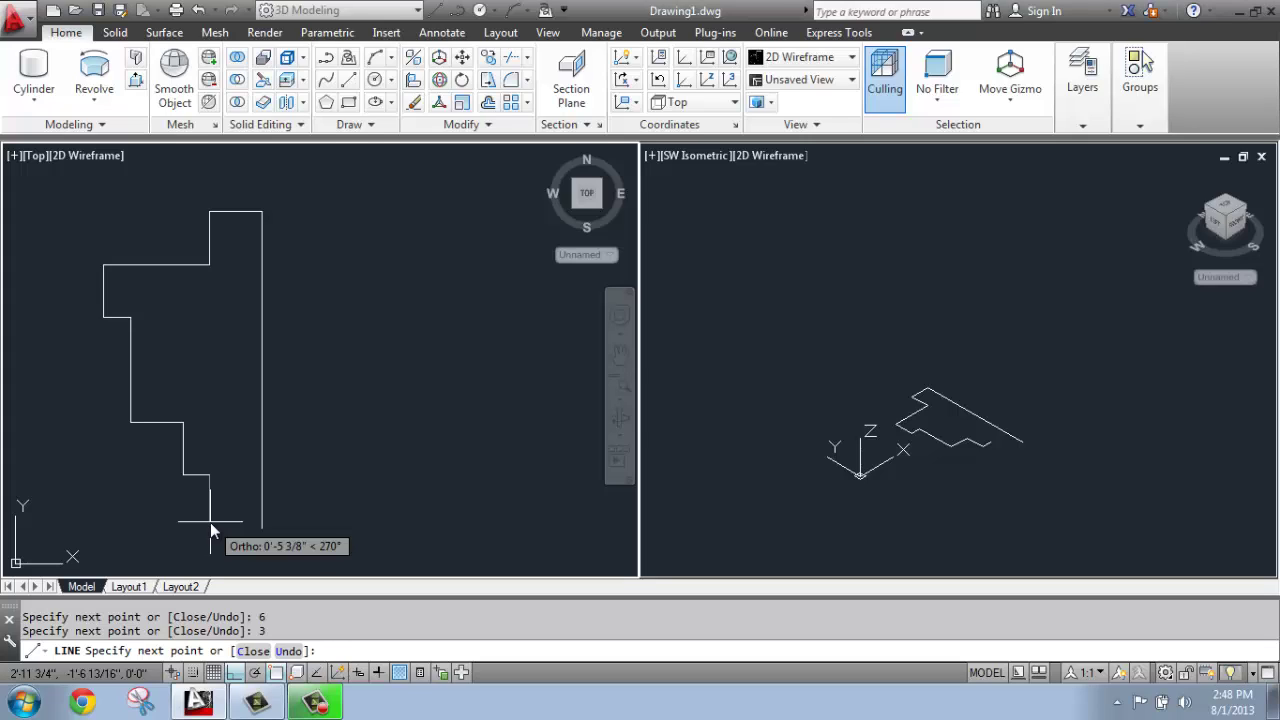
{"action": "type", "text": "4"}
{"action": "key", "text": "Return"}
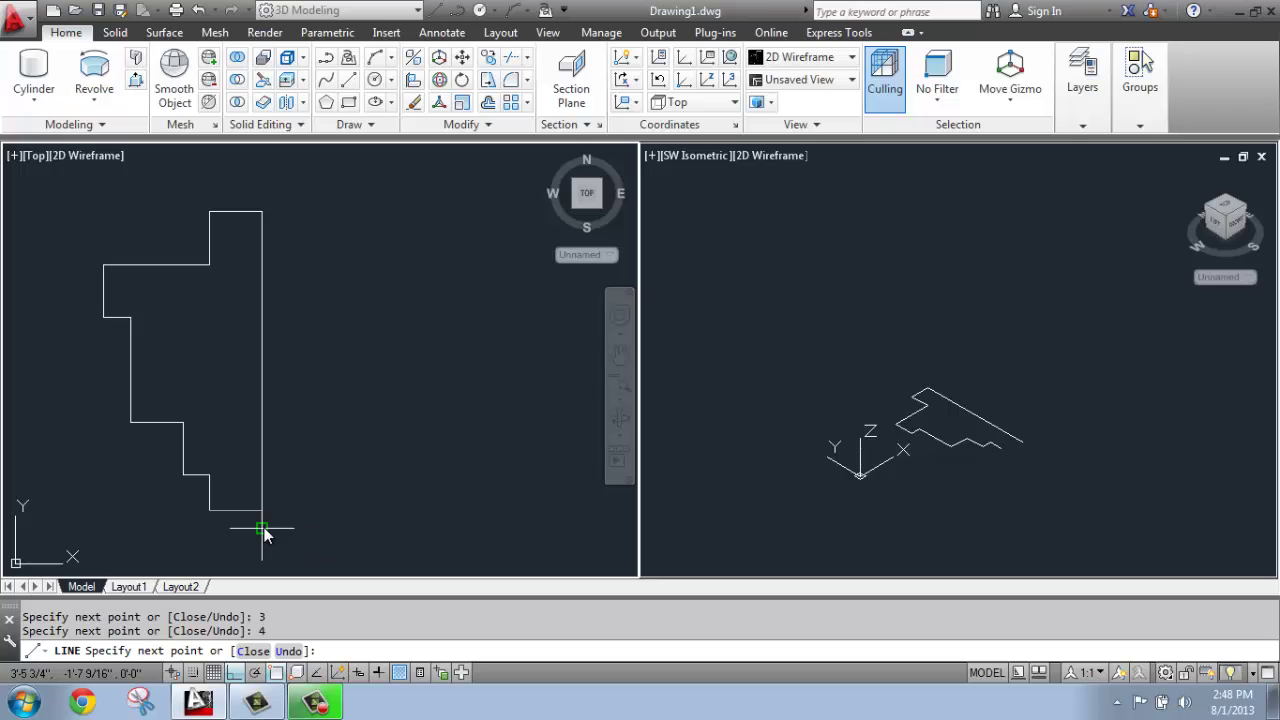
{"action": "left_click", "coordinate": [263, 527]}
{"action": "key", "text": "Return"}
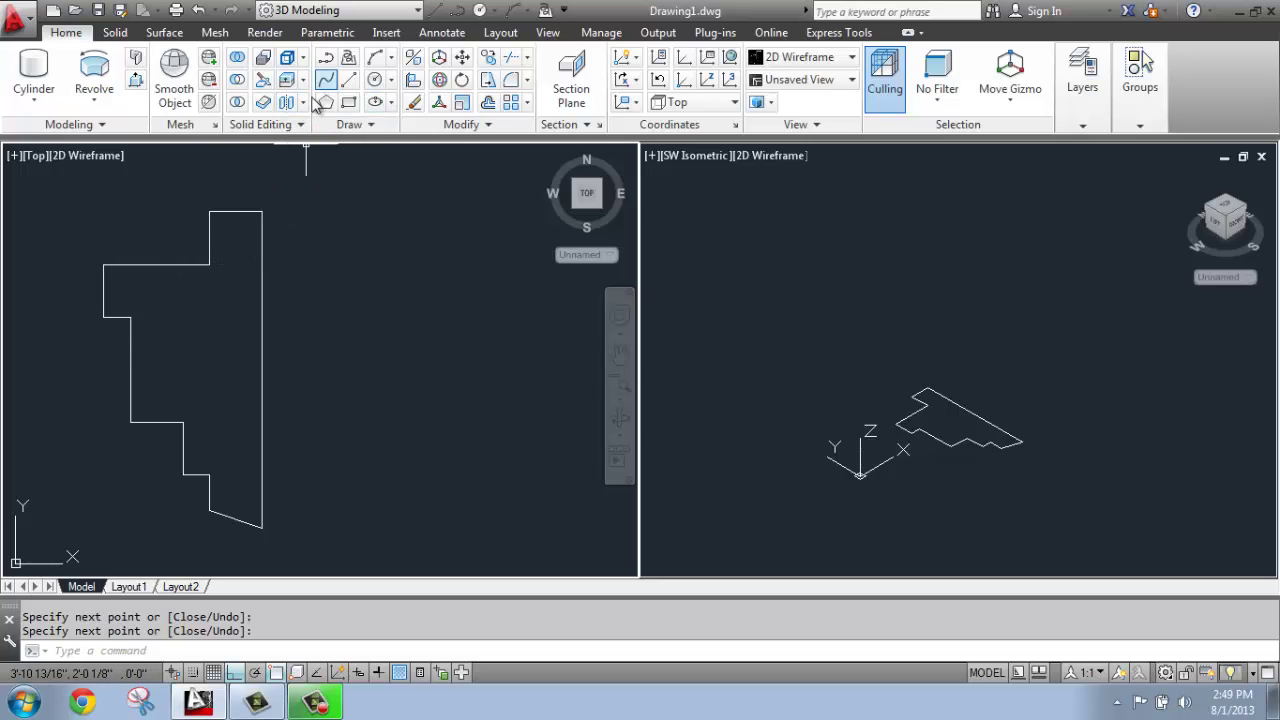
Step: Draw a circle centred on the midpoint of the profile's leftmost vertical edge, with its radius reaching the edge's upper endpoint
{"action": "left_click", "coordinate": [374, 80]}
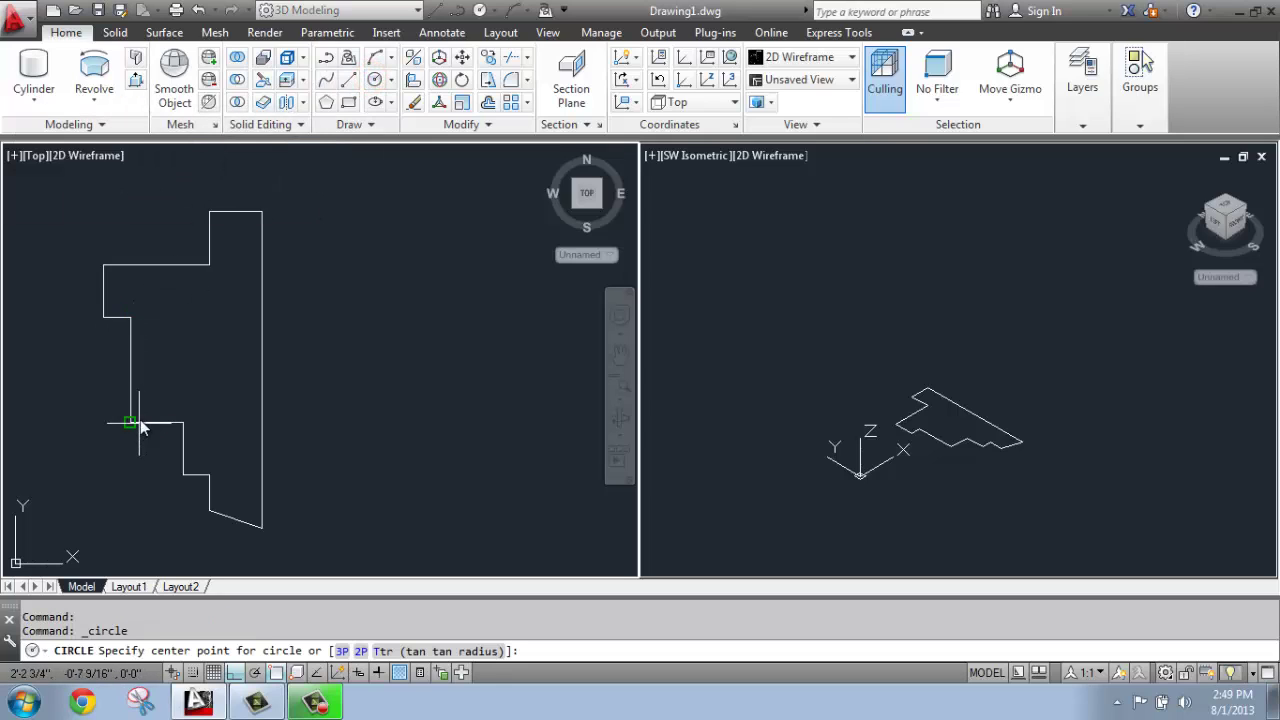
{"action": "scroll", "coordinate": [104, 302], "scroll_direction": "up", "scroll_amount": 4}
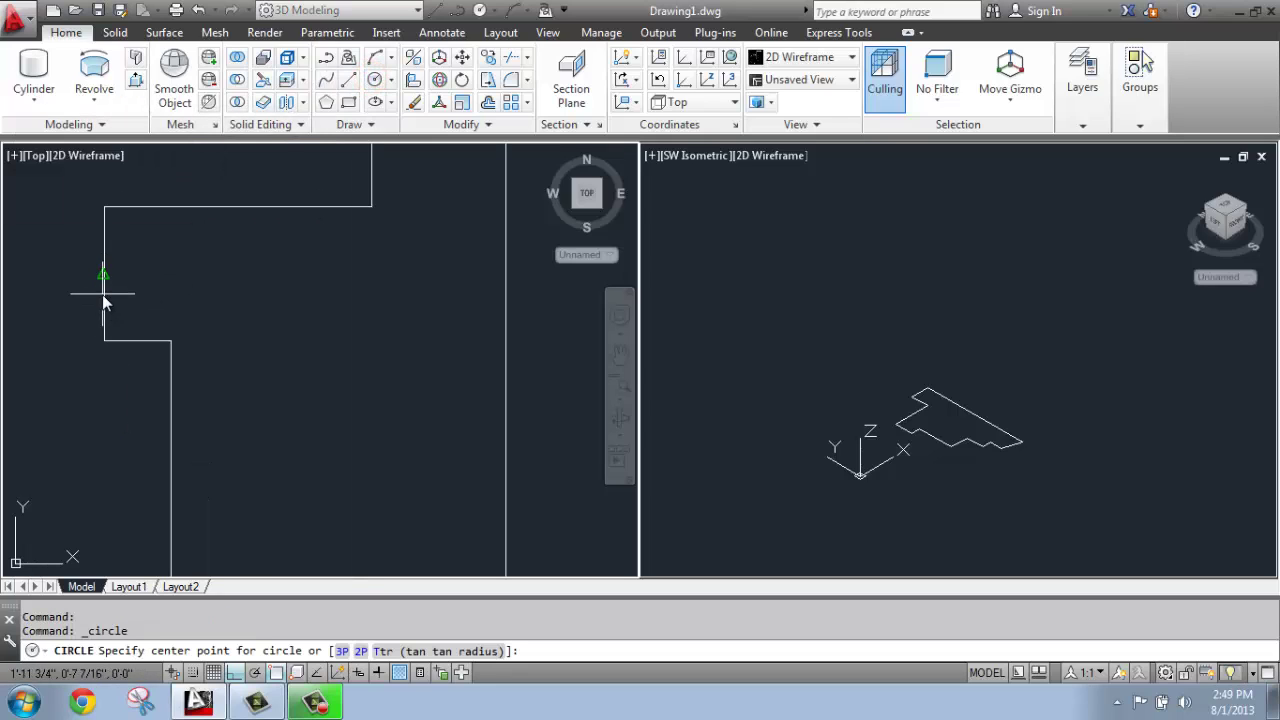
{"action": "left_click", "coordinate": [104, 271]}
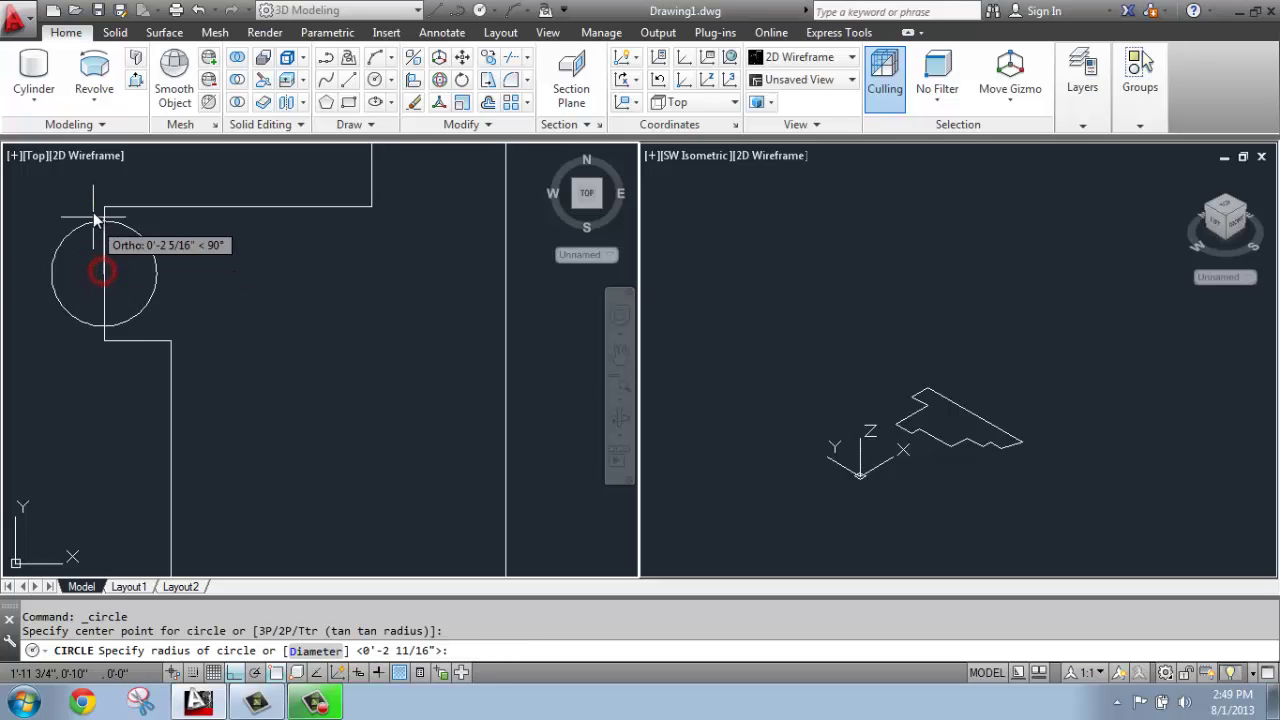
{"action": "left_click", "coordinate": [103, 206]}
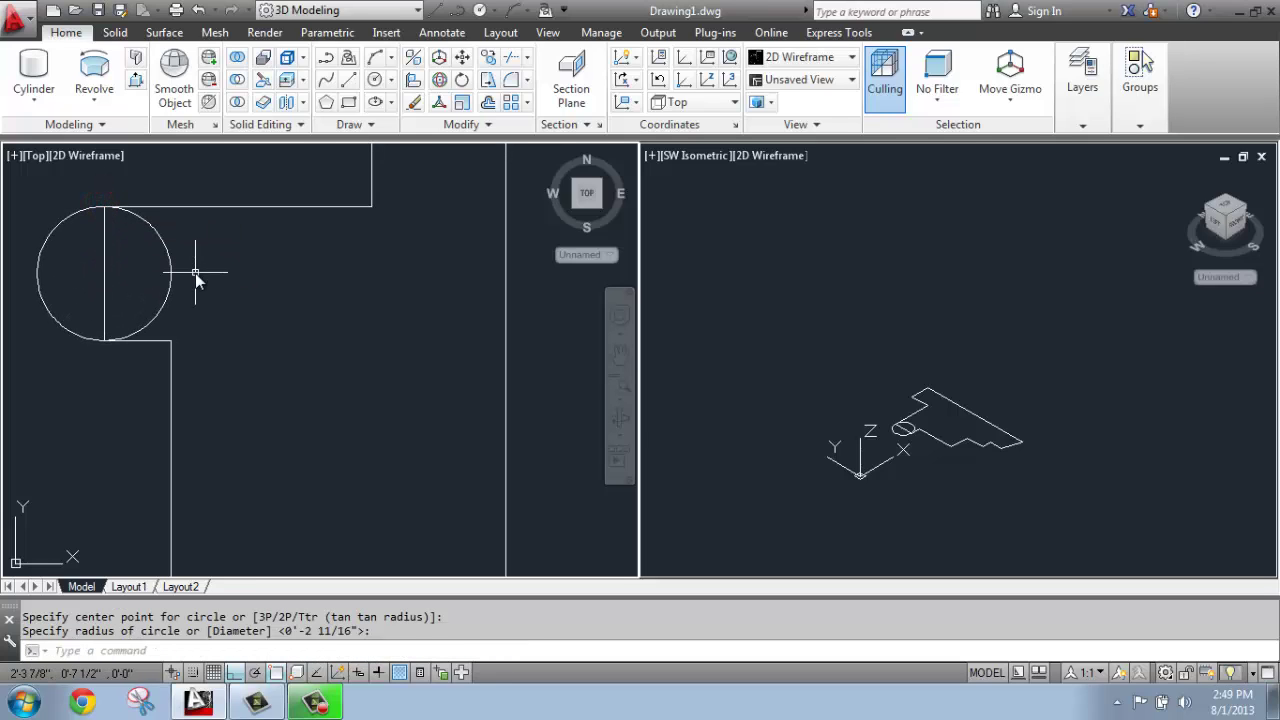
Step: Trim away the right half of the circle, leaving a semicircular arc at the profile's left end
{"action": "left_click", "coordinate": [510, 57]}
{"action": "left_click", "coordinate": [169, 171]}
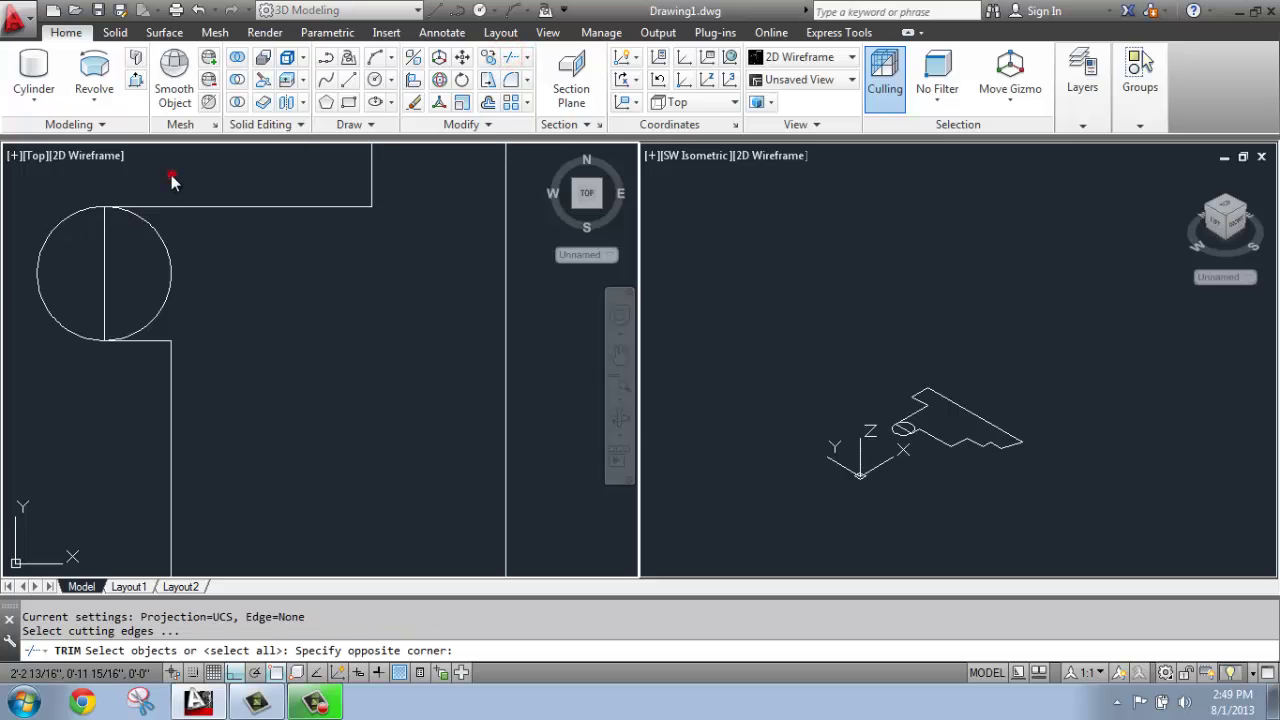
{"action": "left_click", "coordinate": [51, 368]}
{"action": "left_click", "coordinate": [104, 251]}
{"action": "key", "text": "Return"}
{"action": "left_click", "coordinate": [151, 225]}
{"action": "left_click", "coordinate": [80, 252]}
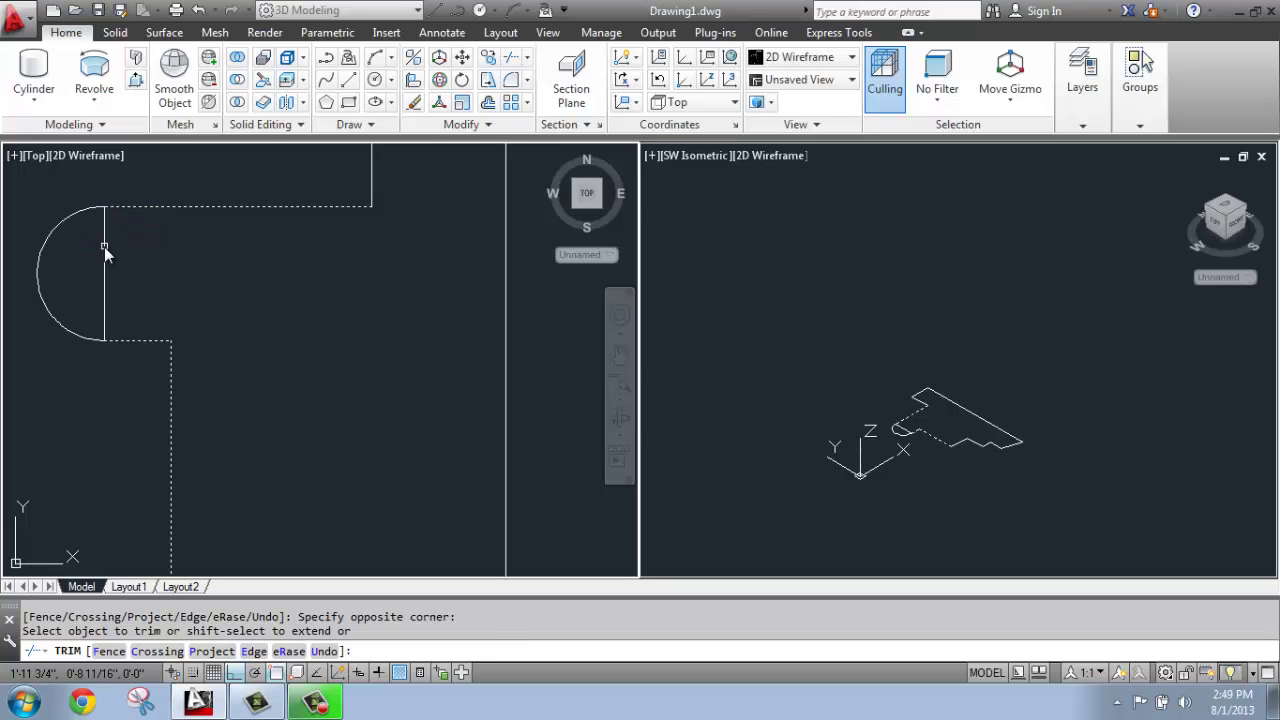
{"action": "key", "text": "Return"}
Step: Erase the short vertical line across the open side of the arc
{"action": "type", "text": "e"}
{"action": "key", "text": "Return"}
{"action": "left_click", "coordinate": [104, 247]}
{"action": "key", "text": "Return"}
Step: Copy the entire profile horizontally to the right of the original in the Top view
{"action": "scroll", "coordinate": [57, 234], "scroll_direction": "down", "scroll_amount": 3}
{"action": "middle_click_drag", "start_coordinate": [88, 208], "coordinate": [106, 230]}
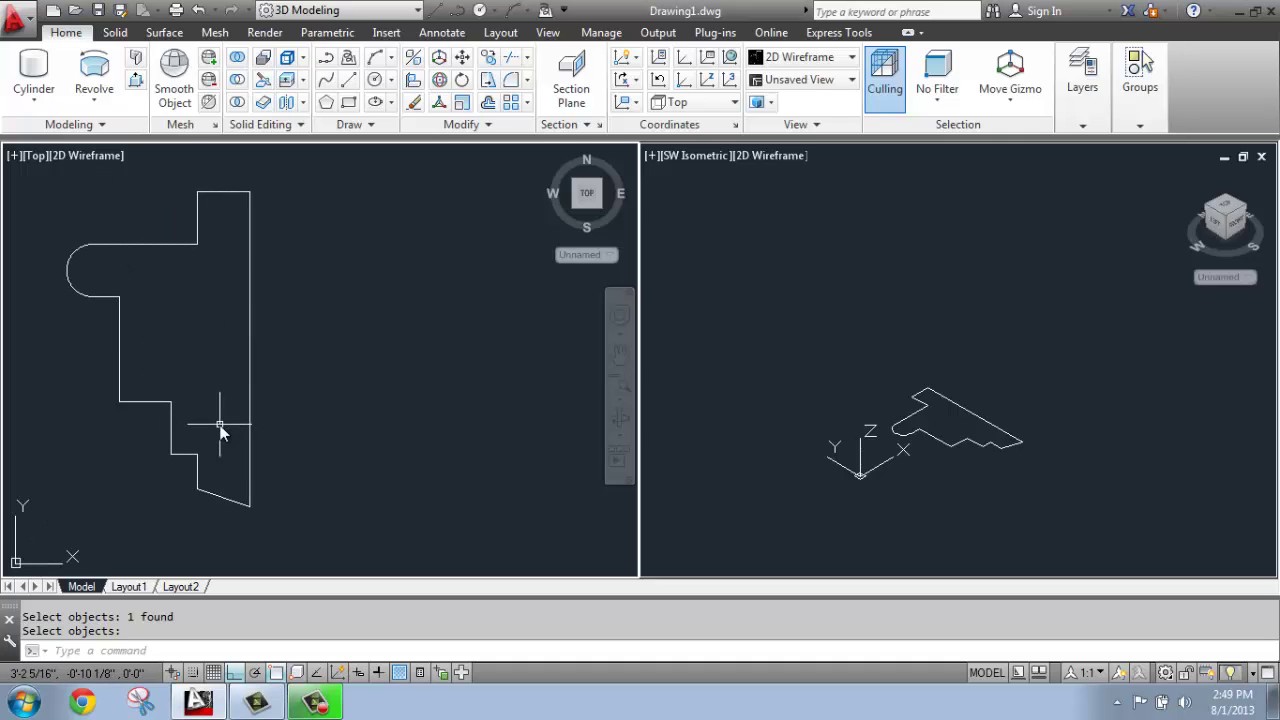
{"action": "scroll", "coordinate": [220, 430], "scroll_direction": "down", "scroll_amount": 2}
{"action": "middle_click_drag", "start_coordinate": [214, 380], "coordinate": [163, 366]}
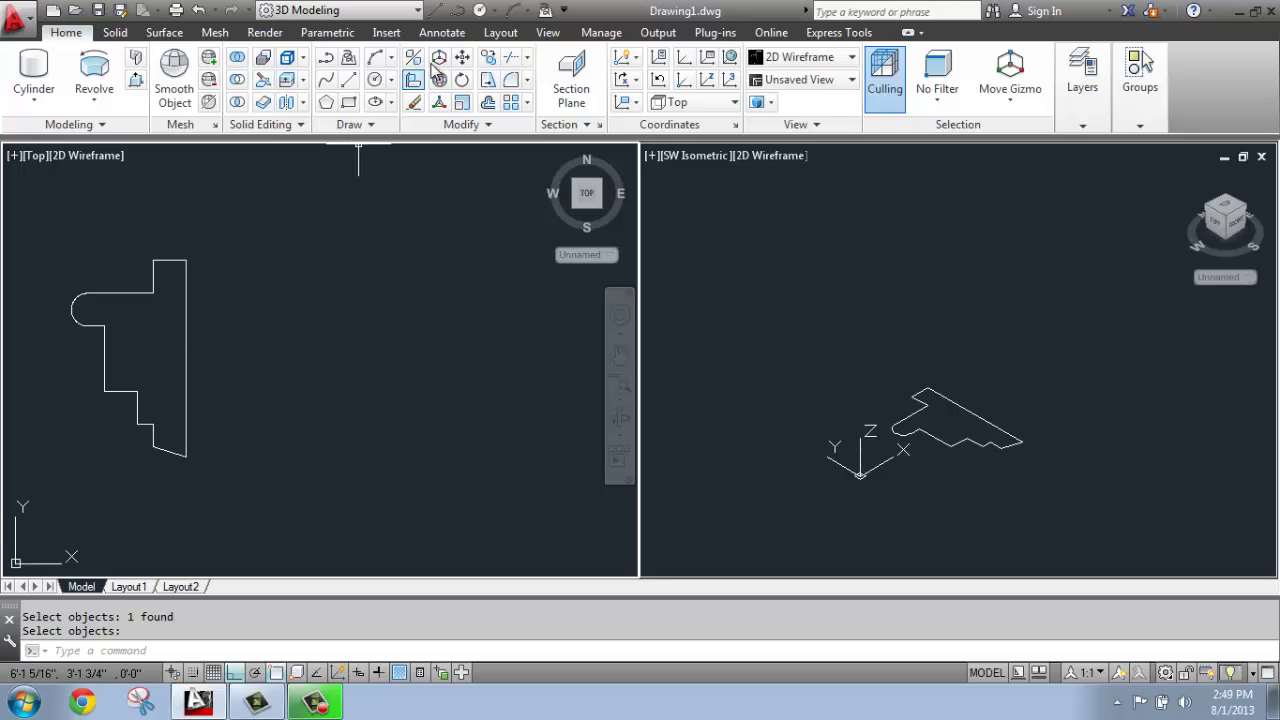
{"action": "left_click", "coordinate": [486, 58]}
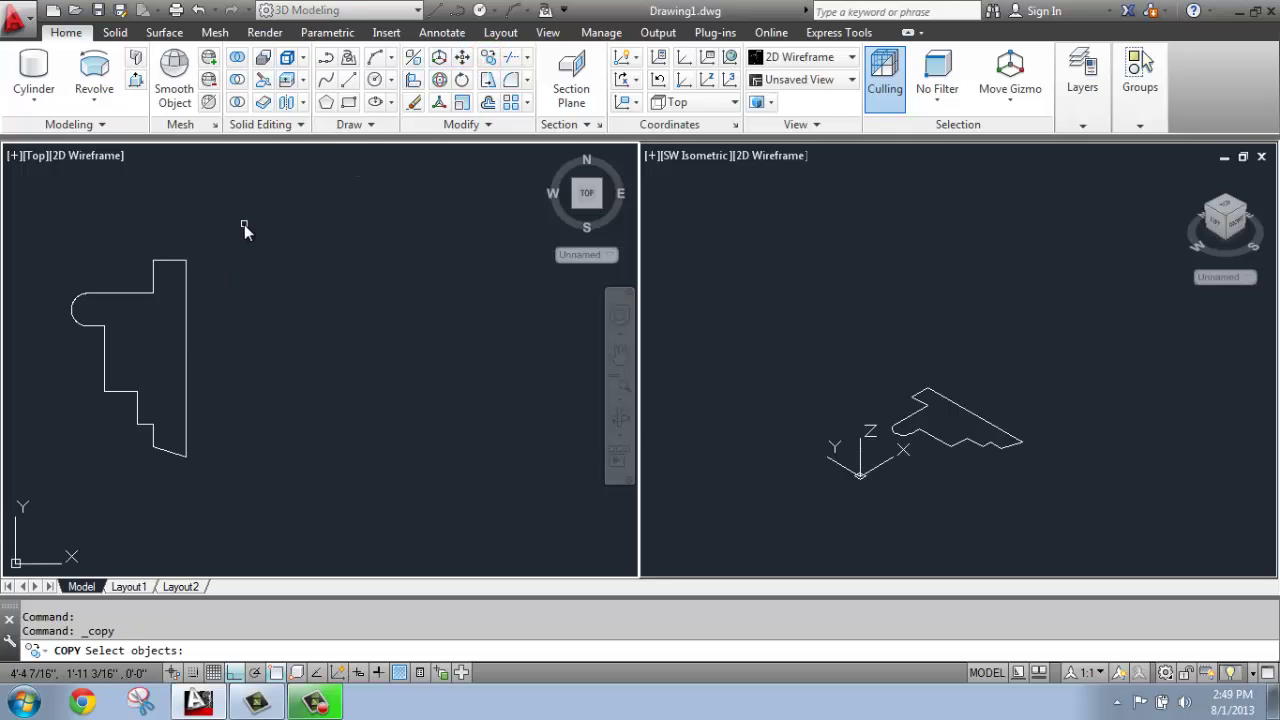
{"action": "left_click", "coordinate": [244, 224]}
{"action": "left_click", "coordinate": [61, 500]}
{"action": "key", "text": "Return"}
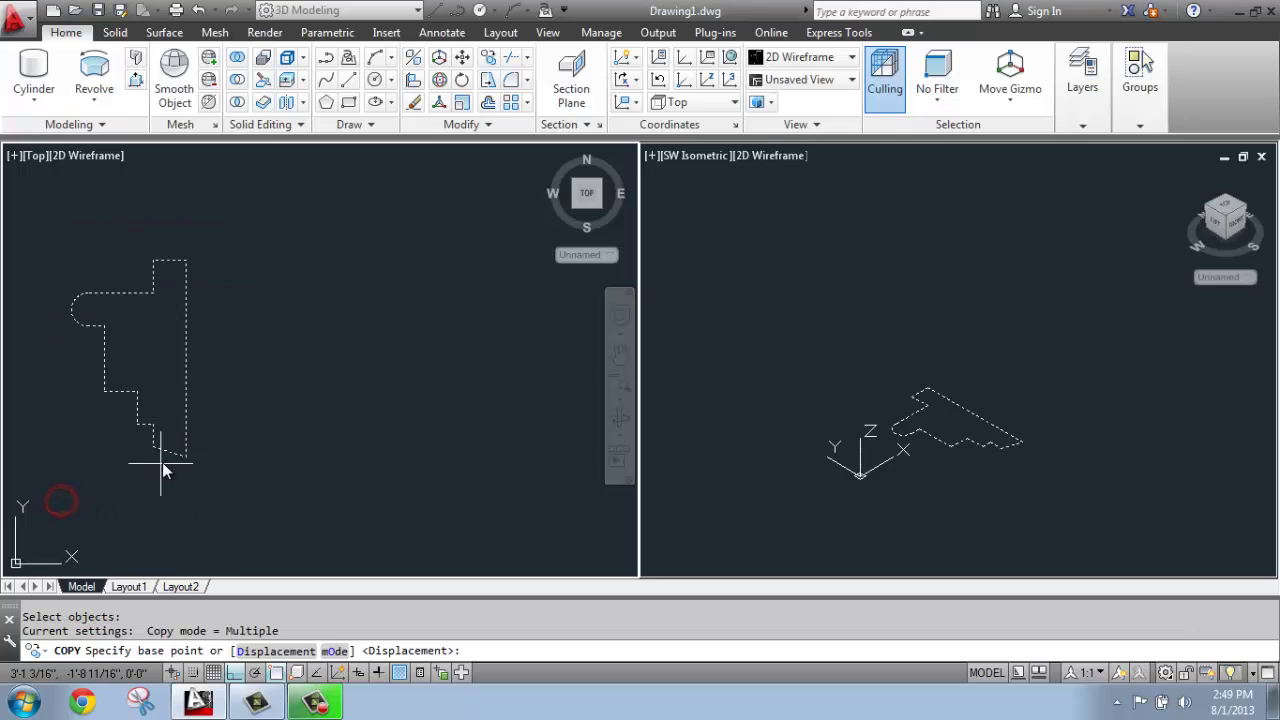
{"action": "left_click", "coordinate": [172, 460]}
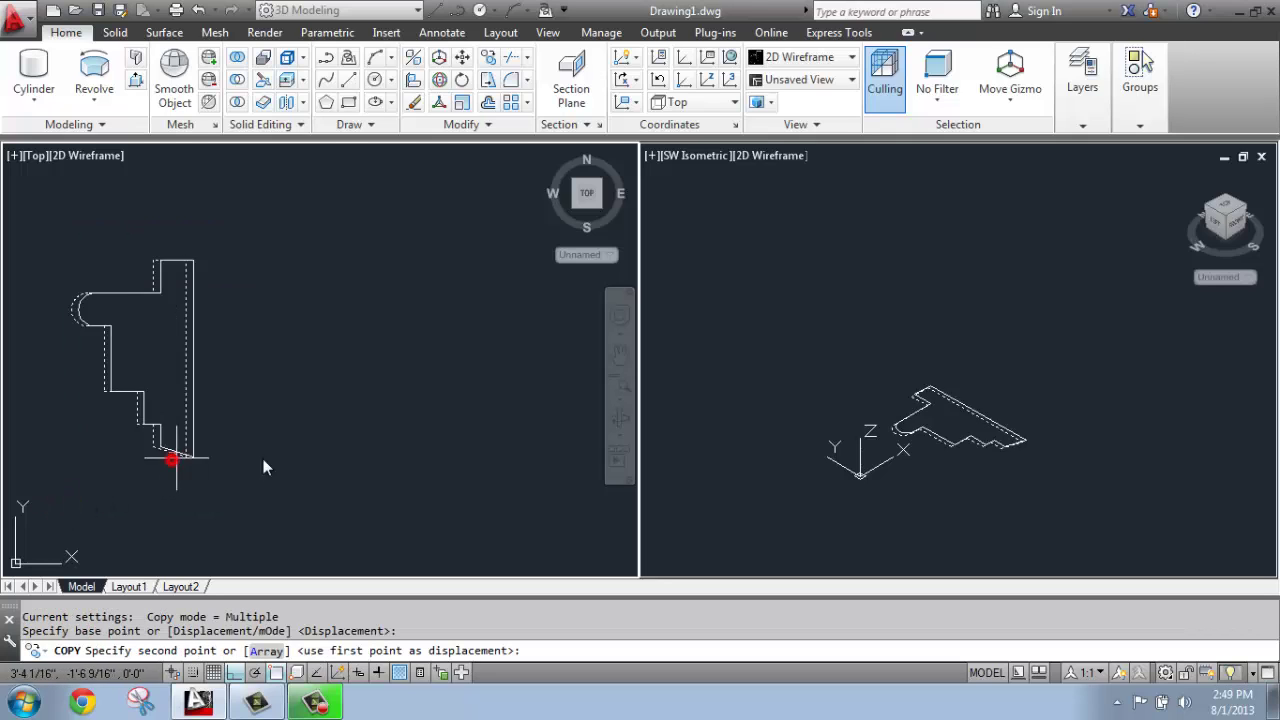
{"action": "left_click", "coordinate": [540, 476]}
{"action": "key", "text": "Return"}
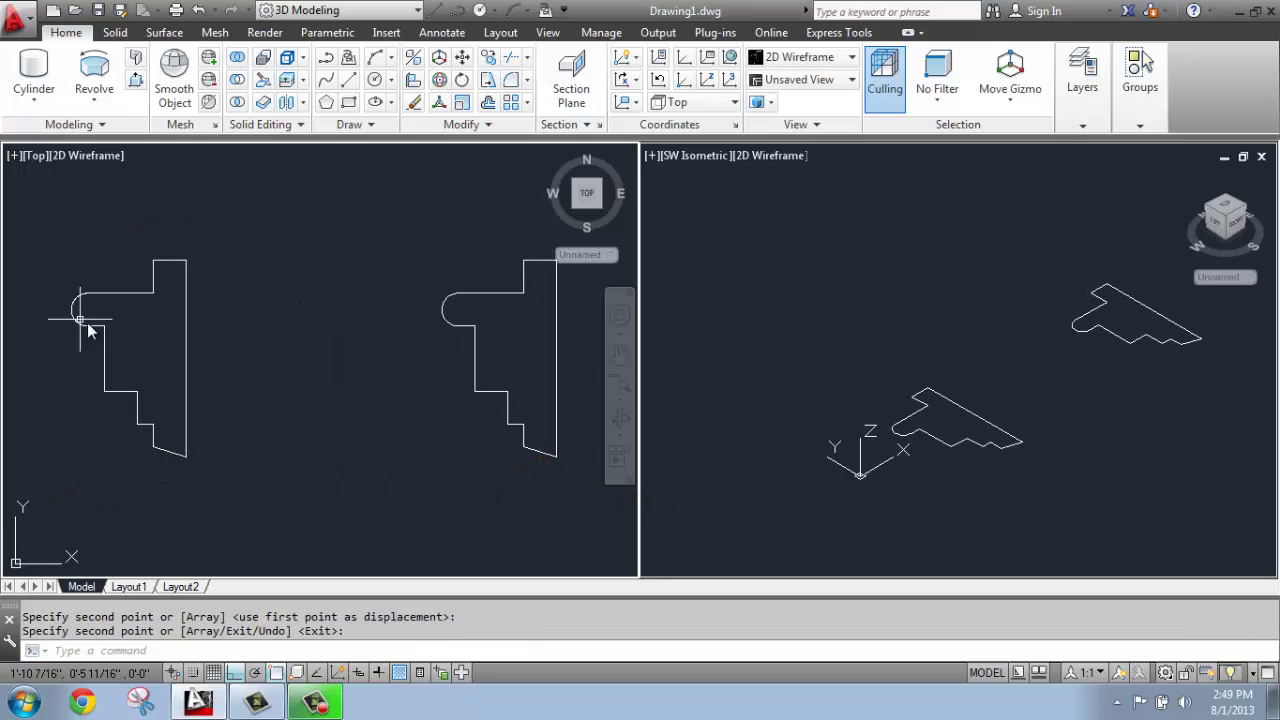
{"action": "key", "text": "Return"}
{"action": "left_click", "coordinate": [96, 294]}
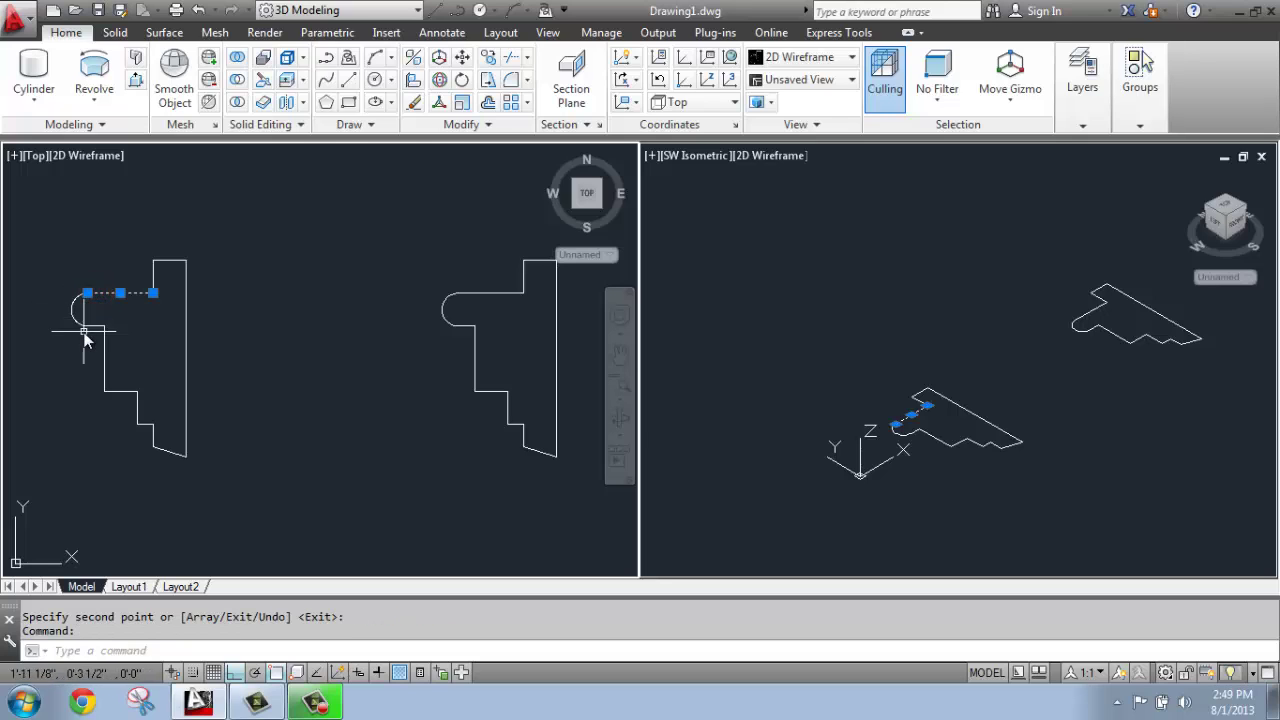
{"action": "left_click", "coordinate": [86, 329]}
{"action": "left_click", "coordinate": [106, 350]}
{"action": "left_click", "coordinate": [68, 380]}
{"action": "key", "text": "Return"}
{"action": "key", "text": "Escape"}
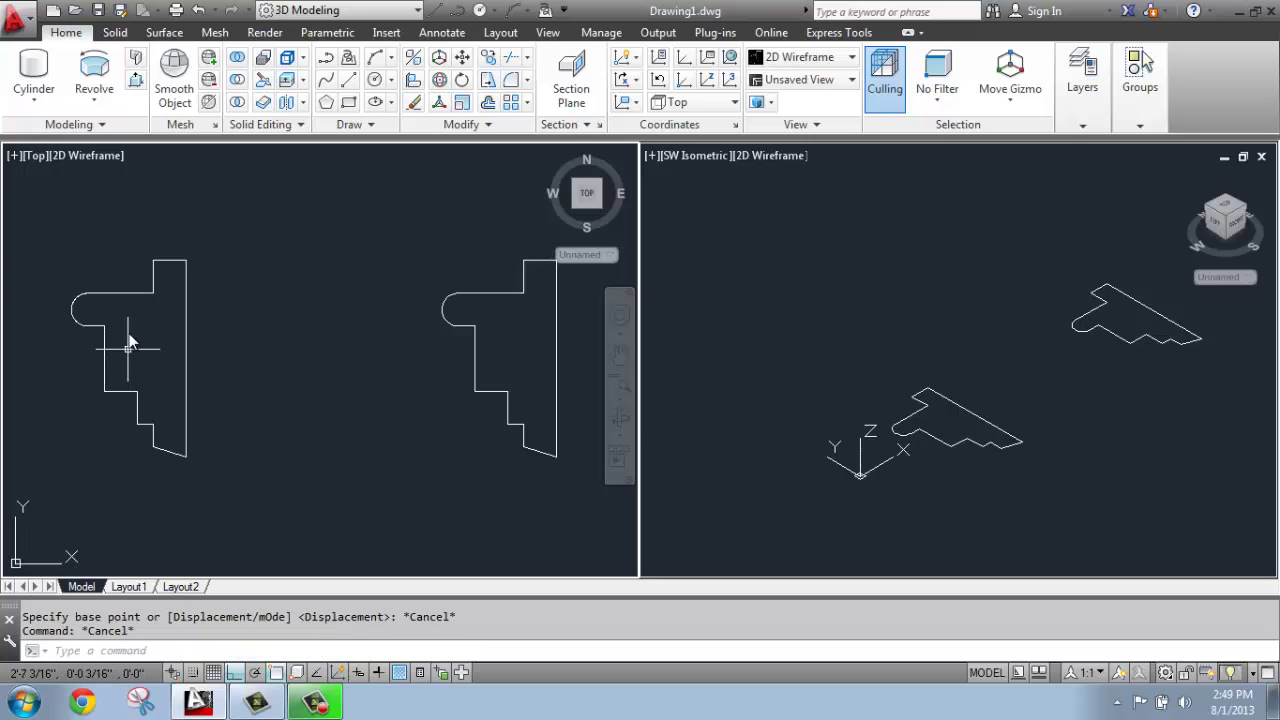
{"action": "mouse_move", "coordinate": [263, 320]}
{"action": "middle_mouse_down"}
{"action": "mouse_move", "coordinate": [251, 317]}
{"action": "mouse_move", "coordinate": [265, 314]}
{"action": "middle_mouse_up"}
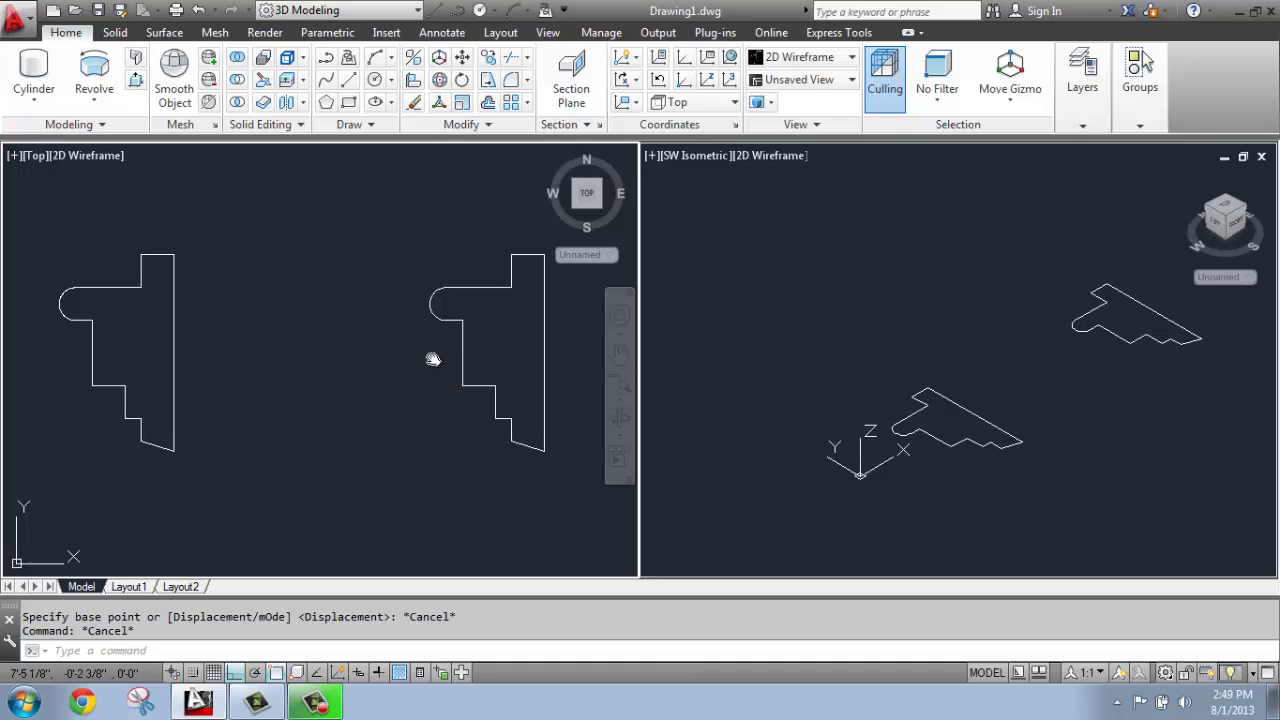
{"action": "scroll", "coordinate": [429, 357], "scroll_direction": "up", "scroll_amount": 5}
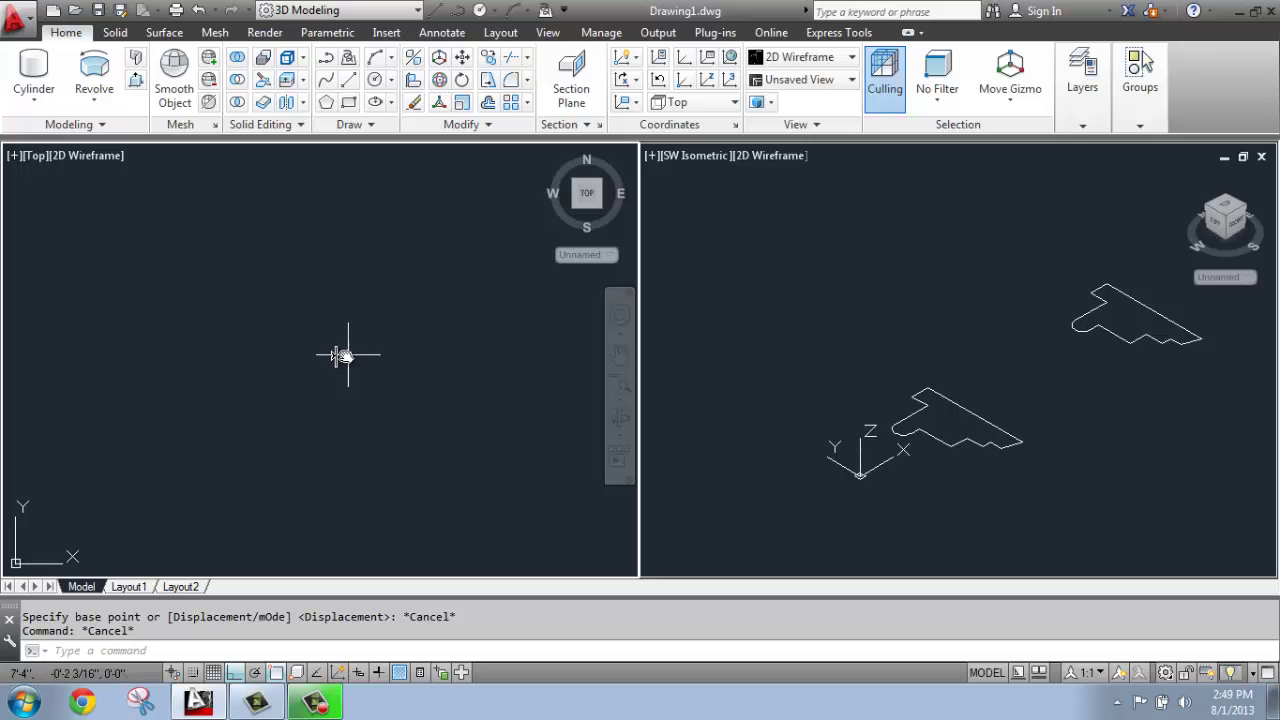
Step: Join the copied profile's segments, including the arc but excluding the long vertical edge, into a single polyline
{"action": "key", "text": "Escape"}
{"action": "key", "text": "Return"}
{"action": "type", "text": "a"}
{"action": "key", "text": "Return"}
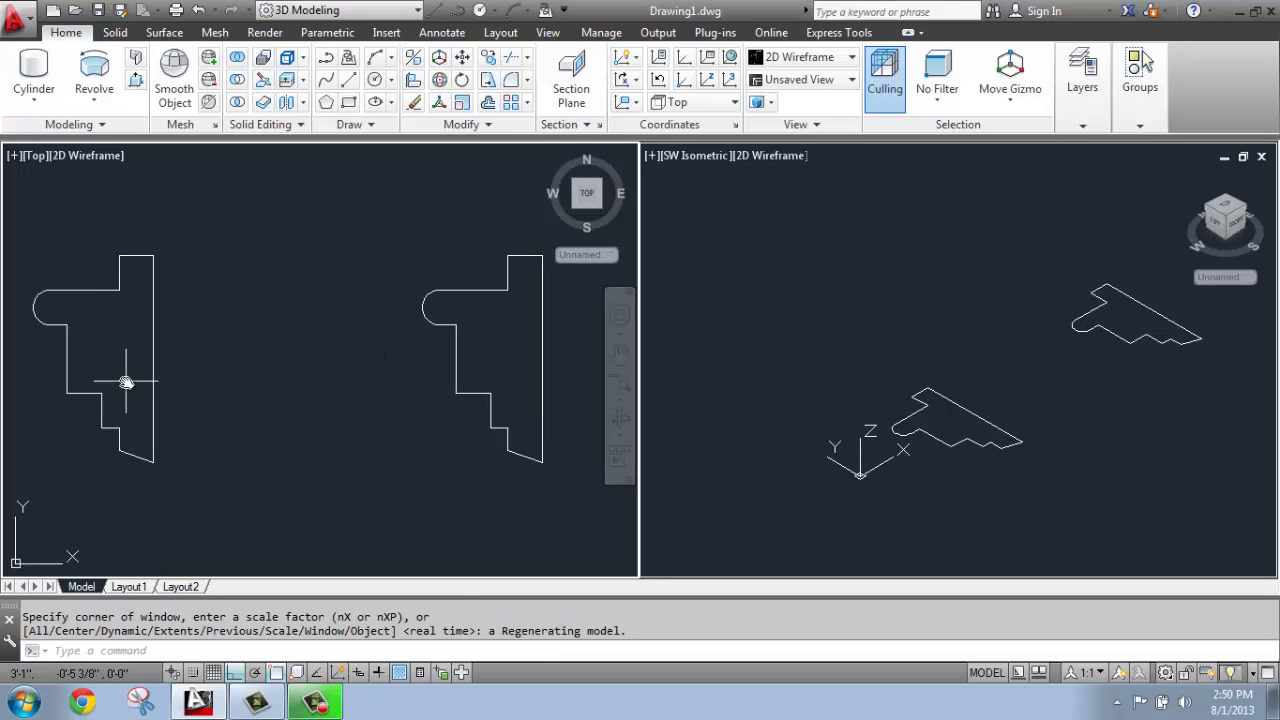
{"action": "middle_click_drag", "start_coordinate": [534, 354], "coordinate": [471, 357]}
{"action": "scroll", "coordinate": [486, 349], "scroll_direction": "up", "scroll_amount": 2}
{"action": "left_click", "coordinate": [451, 186]}
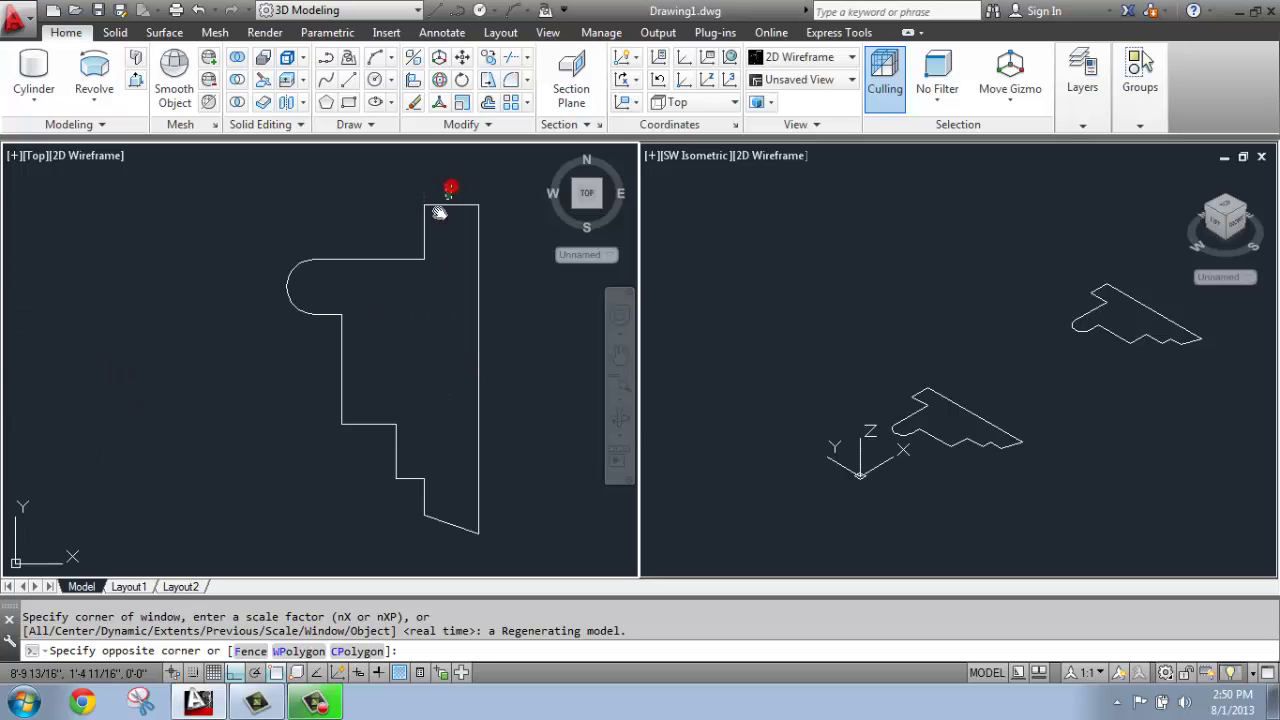
{"action": "left_click", "coordinate": [263, 568]}
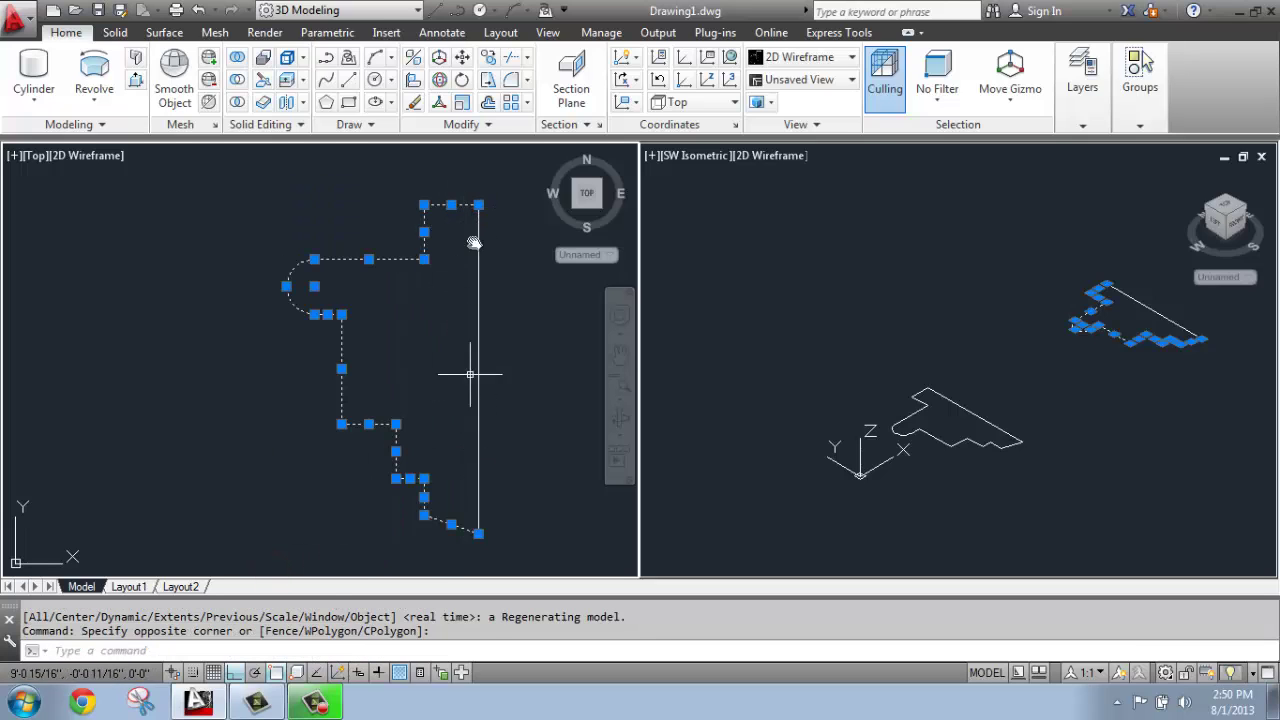
{"action": "left_click", "coordinate": [476, 122]}
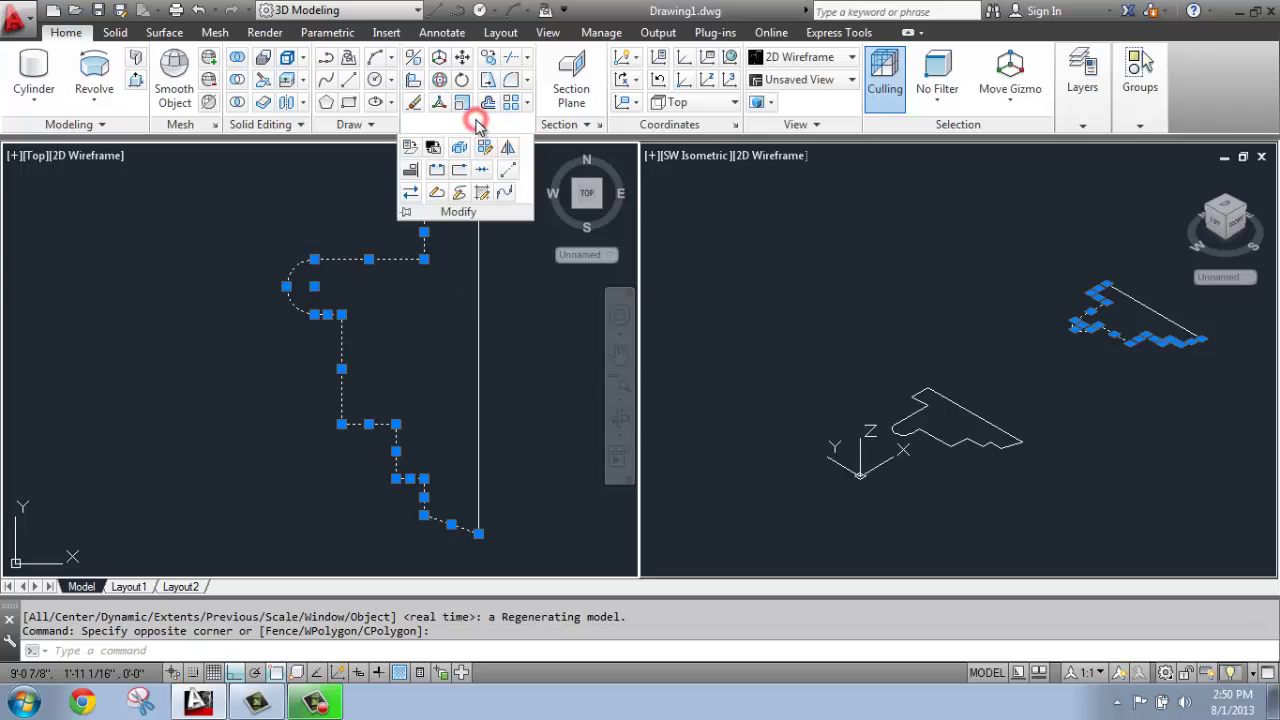
{"action": "left_click", "coordinate": [481, 172]}
{"action": "left_click", "coordinate": [384, 260]}
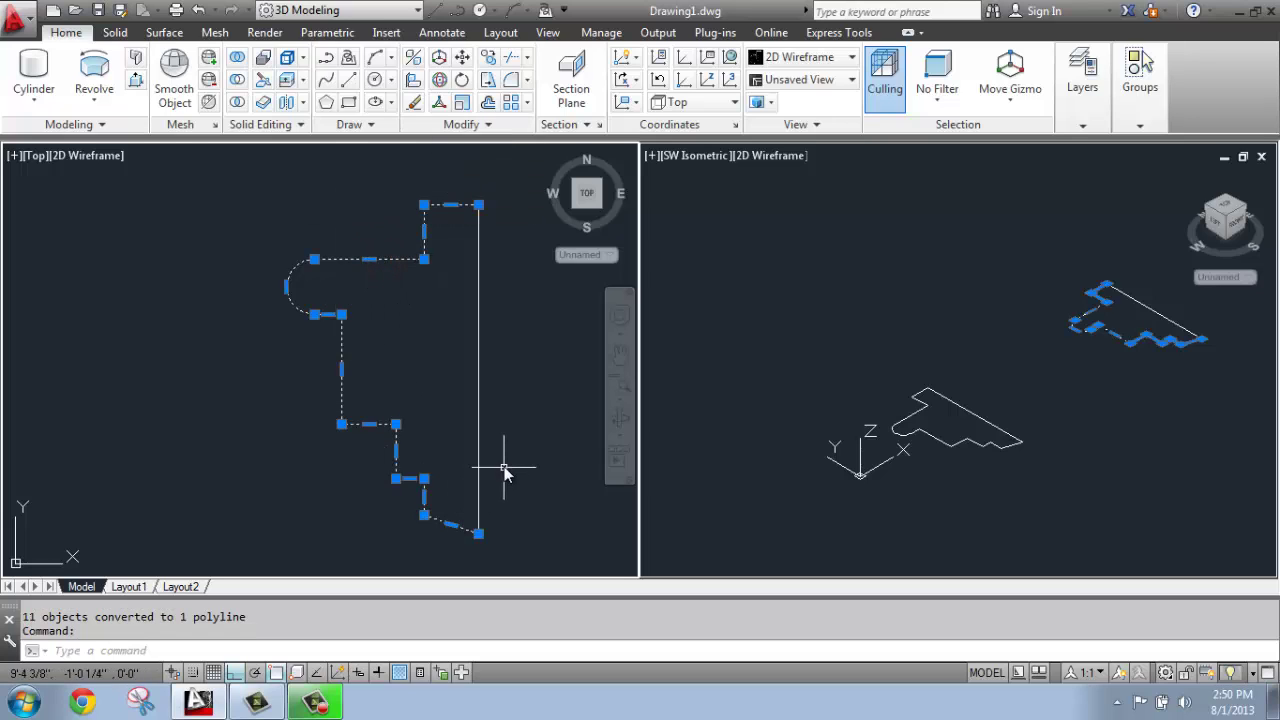
{"action": "key", "text": "Escape"}
{"action": "scroll", "coordinate": [330, 390], "scroll_direction": "down", "scroll_amount": 3}
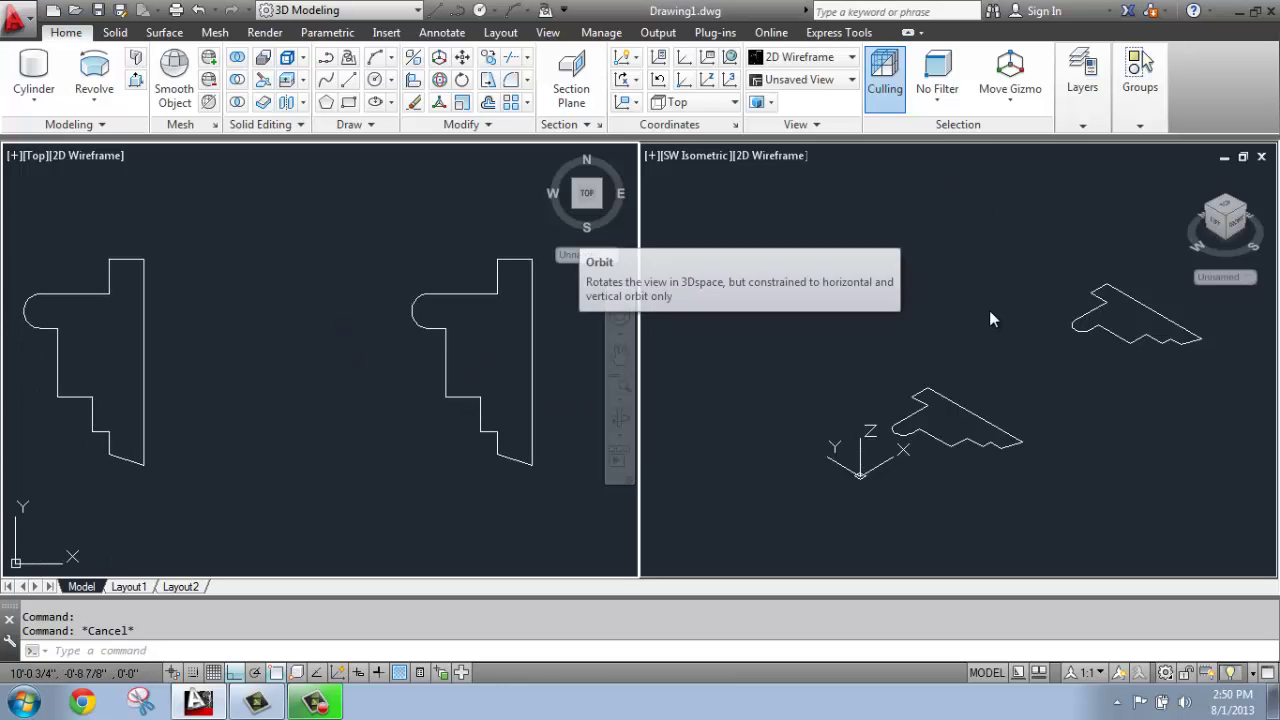
Step: Revolve the original profile's separate segments 360 degrees about its long straight edge, leaving that edge out of the selection
{"action": "left_click", "coordinate": [1012, 346]}
{"action": "middle_click_drag", "start_coordinate": [1043, 400], "coordinate": [878, 367]}
{"action": "scroll", "coordinate": [836, 330], "scroll_direction": "up", "scroll_amount": 4}
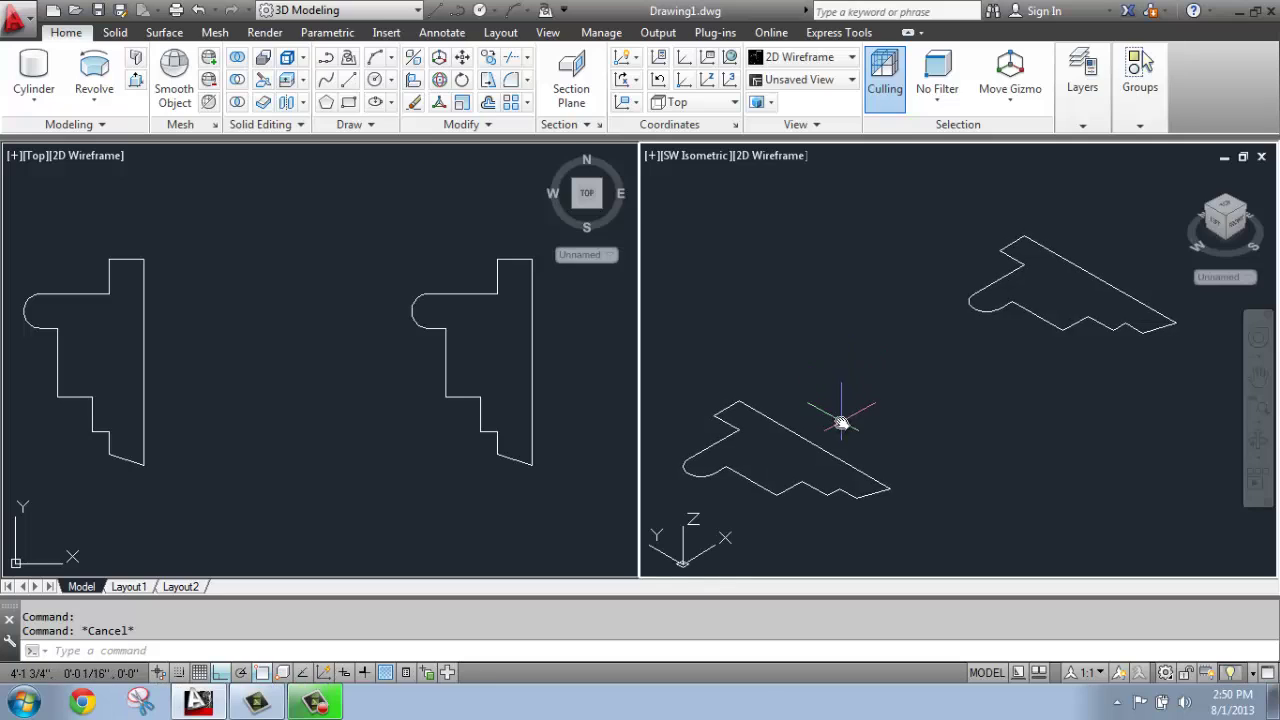
{"action": "left_click", "coordinate": [95, 72]}
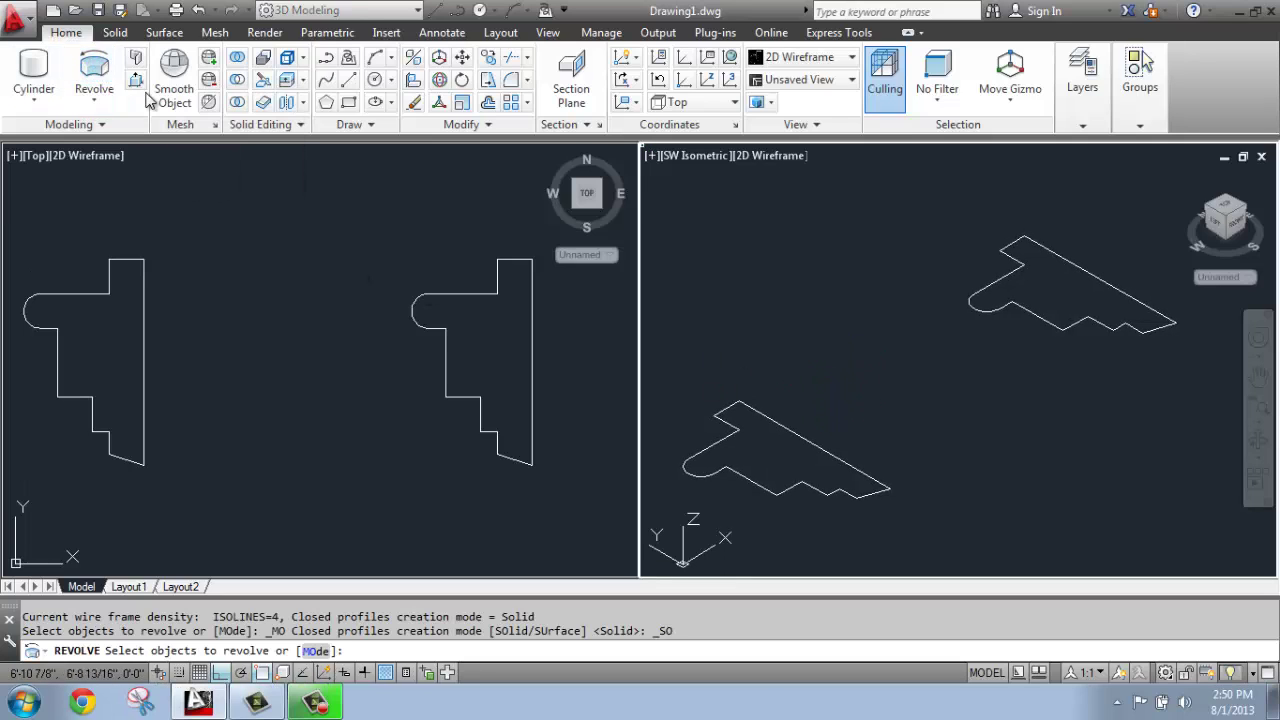
{"action": "scroll", "coordinate": [706, 456], "scroll_direction": "up", "scroll_amount": 2}
{"action": "left_click", "coordinate": [750, 397]}
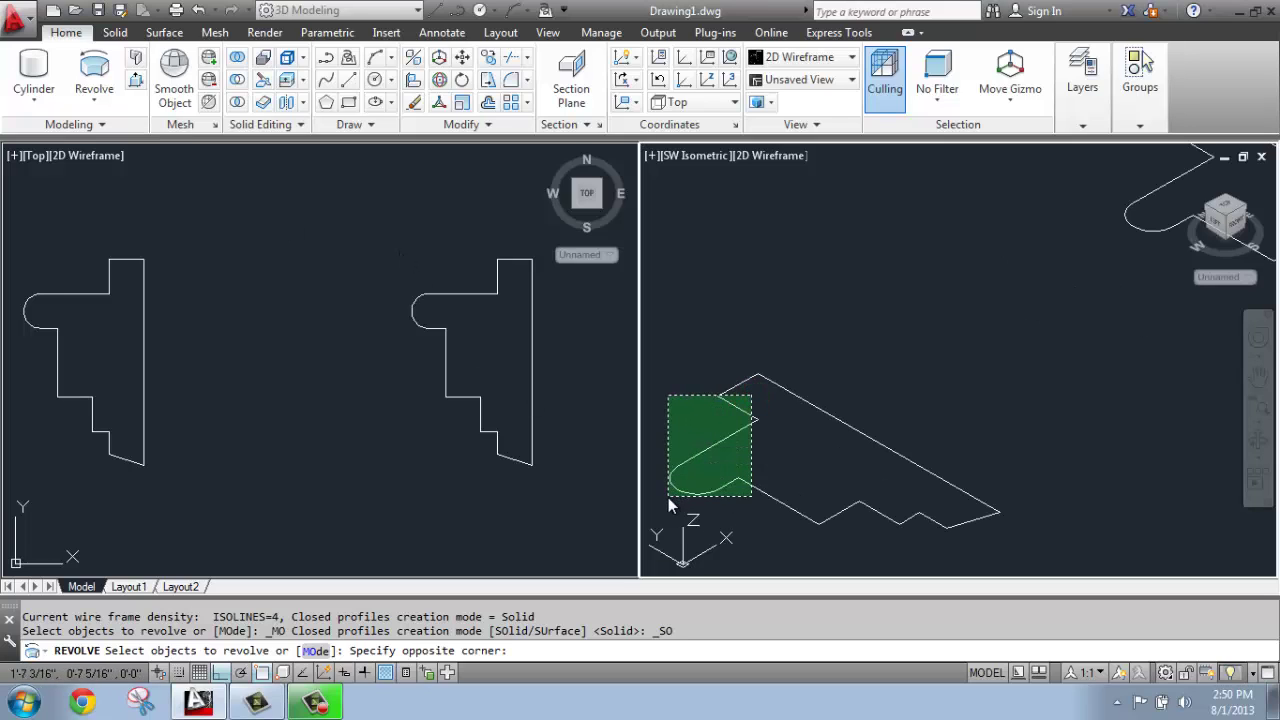
{"action": "left_click", "coordinate": [667, 497]}
{"action": "left_click", "coordinate": [948, 507]}
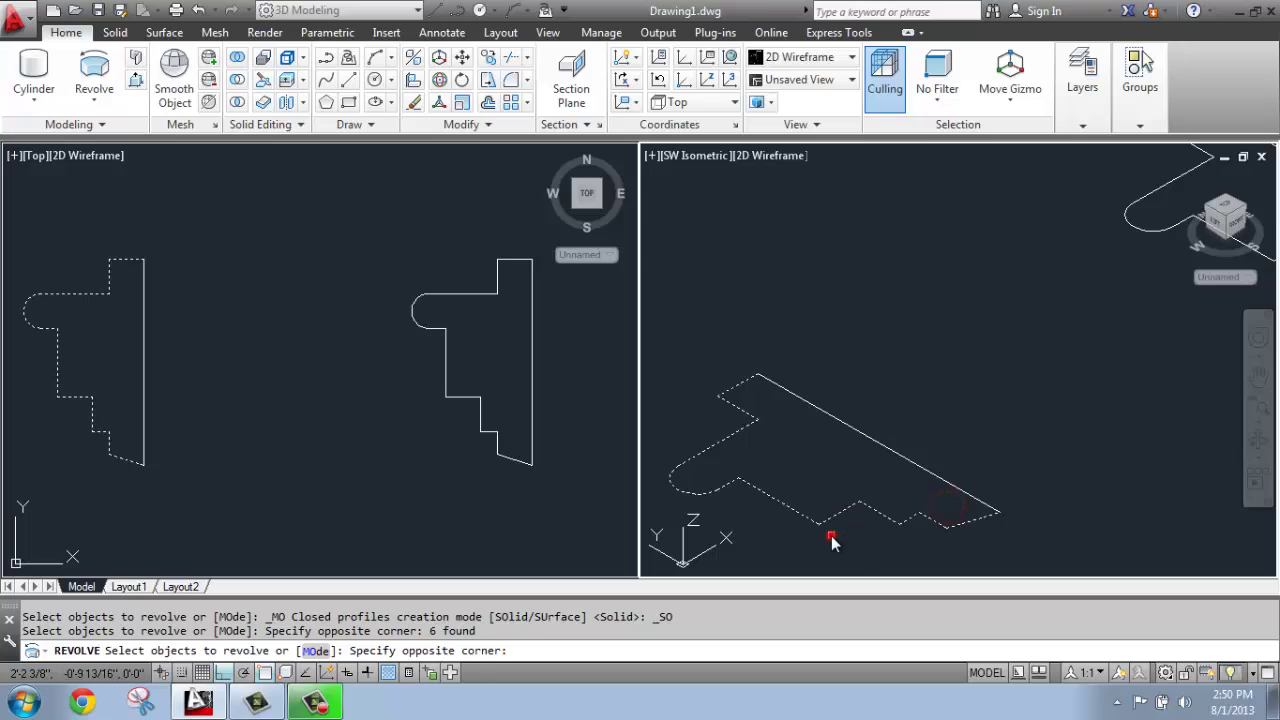
{"action": "left_click", "coordinate": [831, 536]}
{"action": "middle_click_drag", "start_coordinate": [771, 417], "coordinate": [806, 363]}
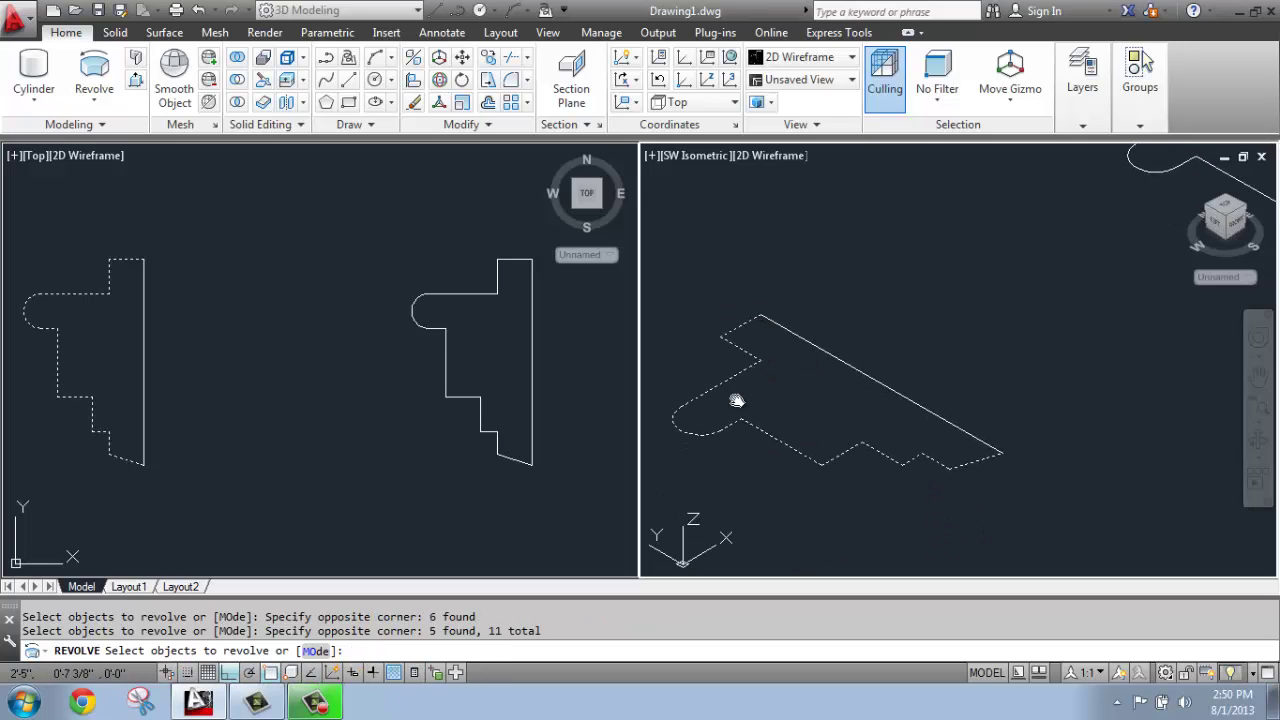
{"action": "key", "text": "Return"}
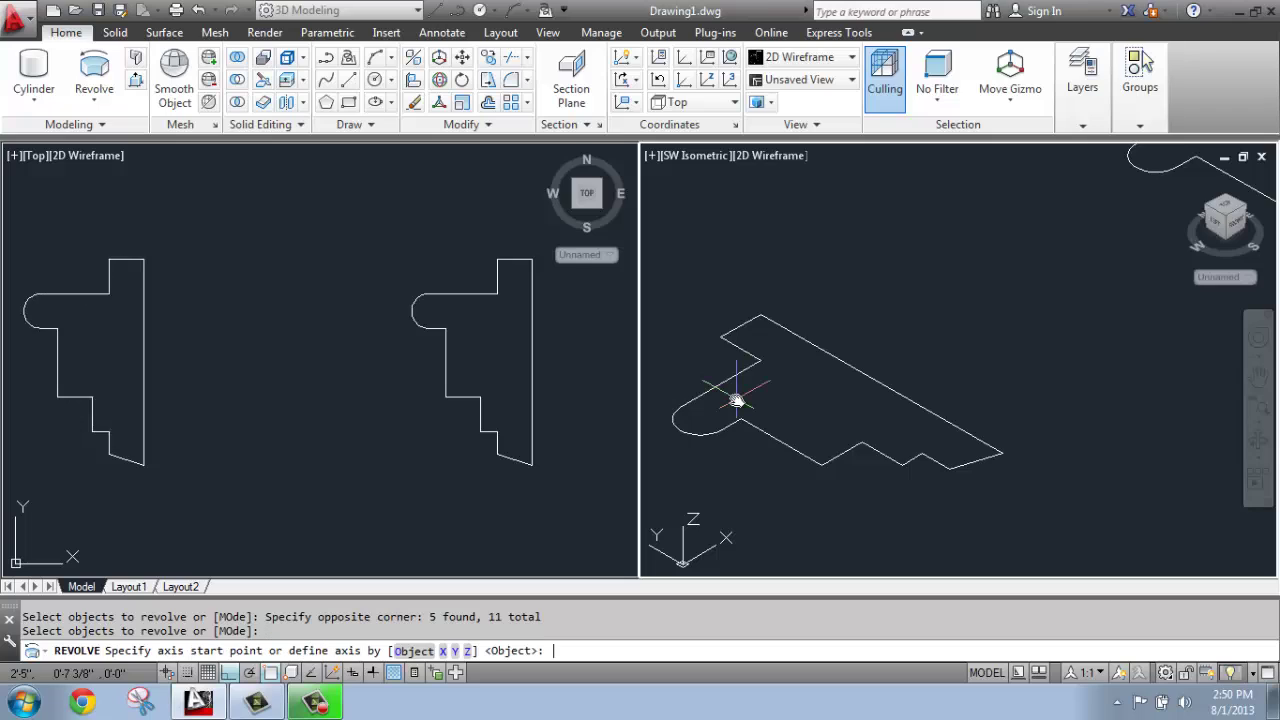
{"action": "left_click", "coordinate": [1000, 455]}
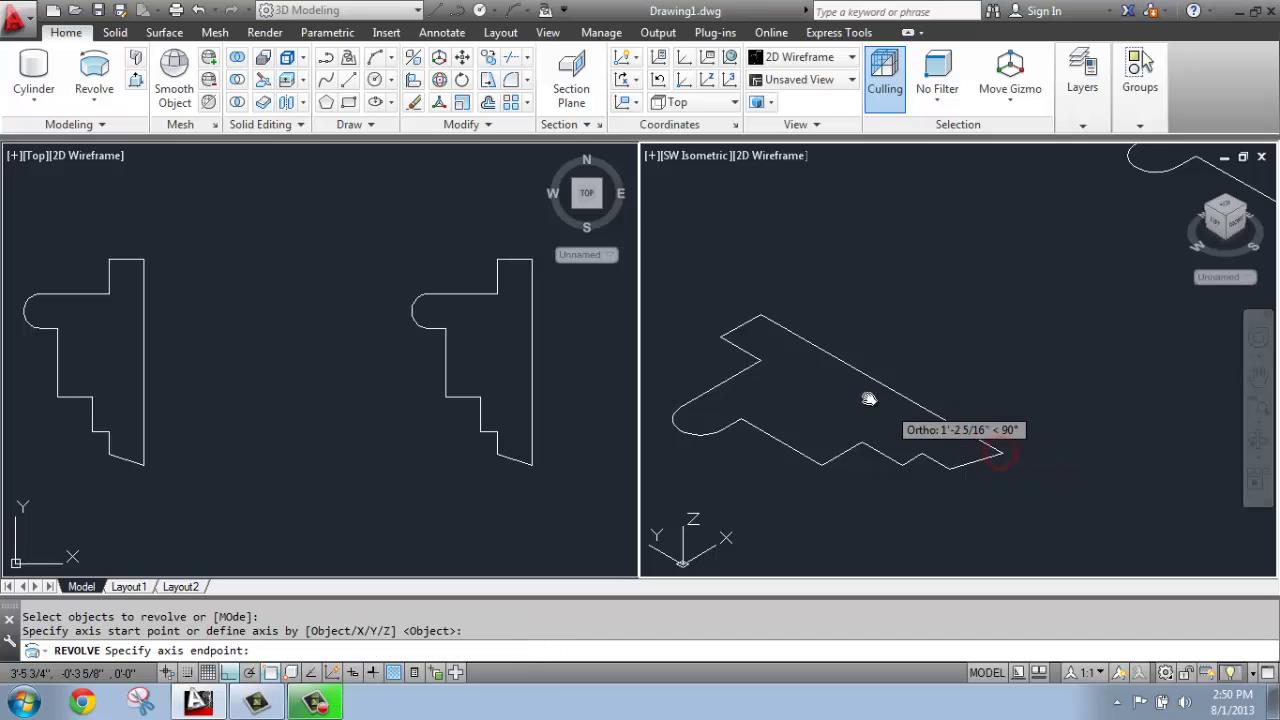
{"action": "left_click", "coordinate": [762, 316]}
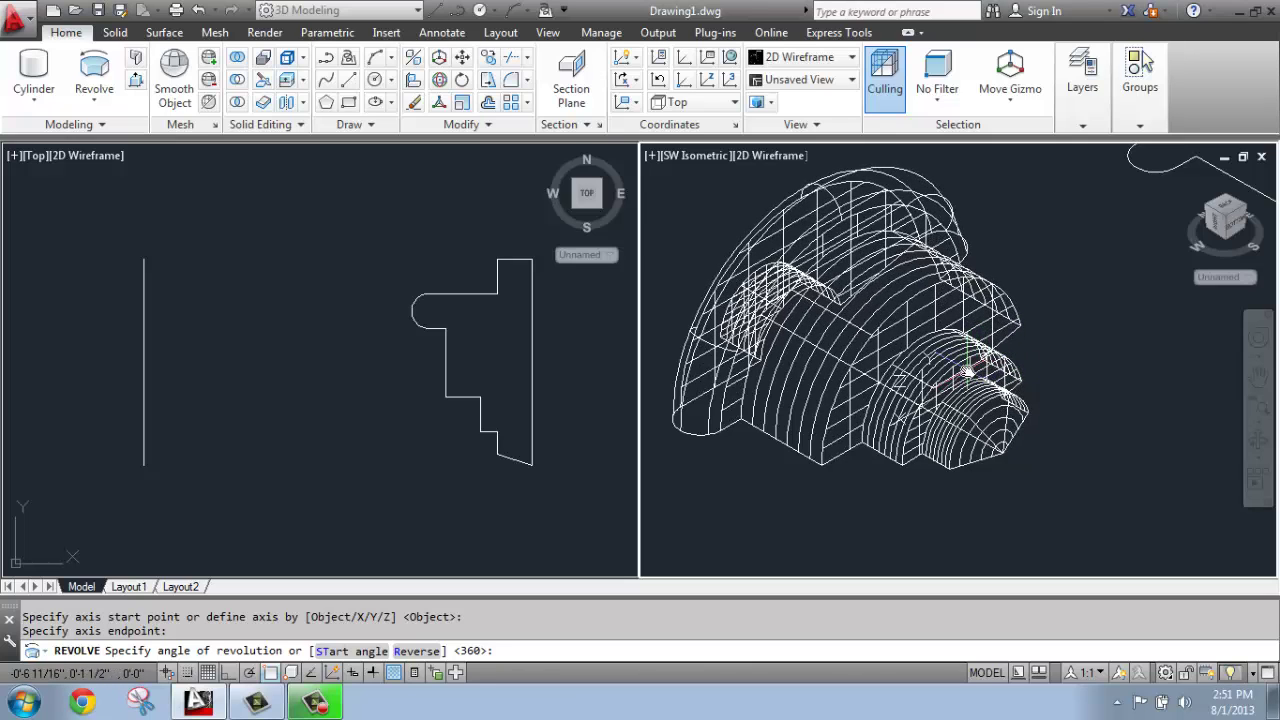
{"action": "key", "text": "Return"}
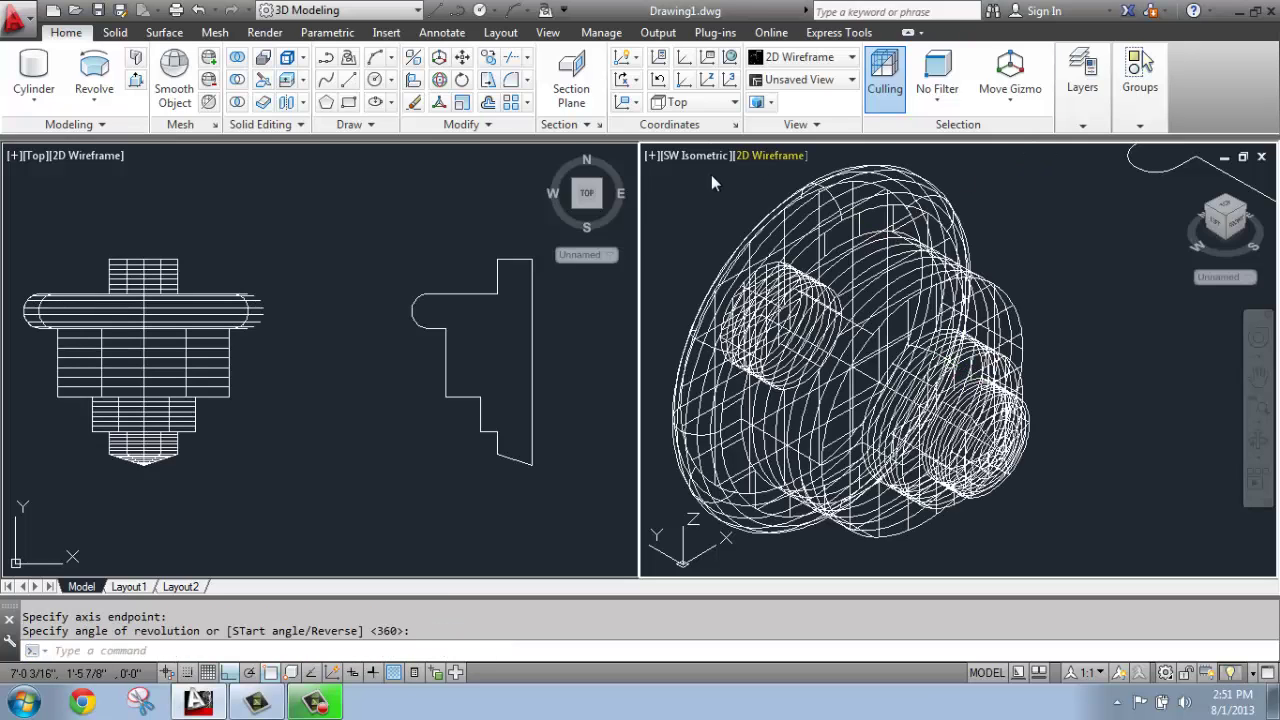
Step: Revolve the copied profile's joined polyline 360 degrees about the endpoints of its long straight edge
{"action": "scroll", "coordinate": [843, 312], "scroll_direction": "down", "scroll_amount": 2}
{"action": "middle_click_drag", "start_coordinate": [905, 296], "coordinate": [874, 281]}
{"action": "middle_click_drag", "start_coordinate": [1052, 235], "coordinate": [1031, 261]}
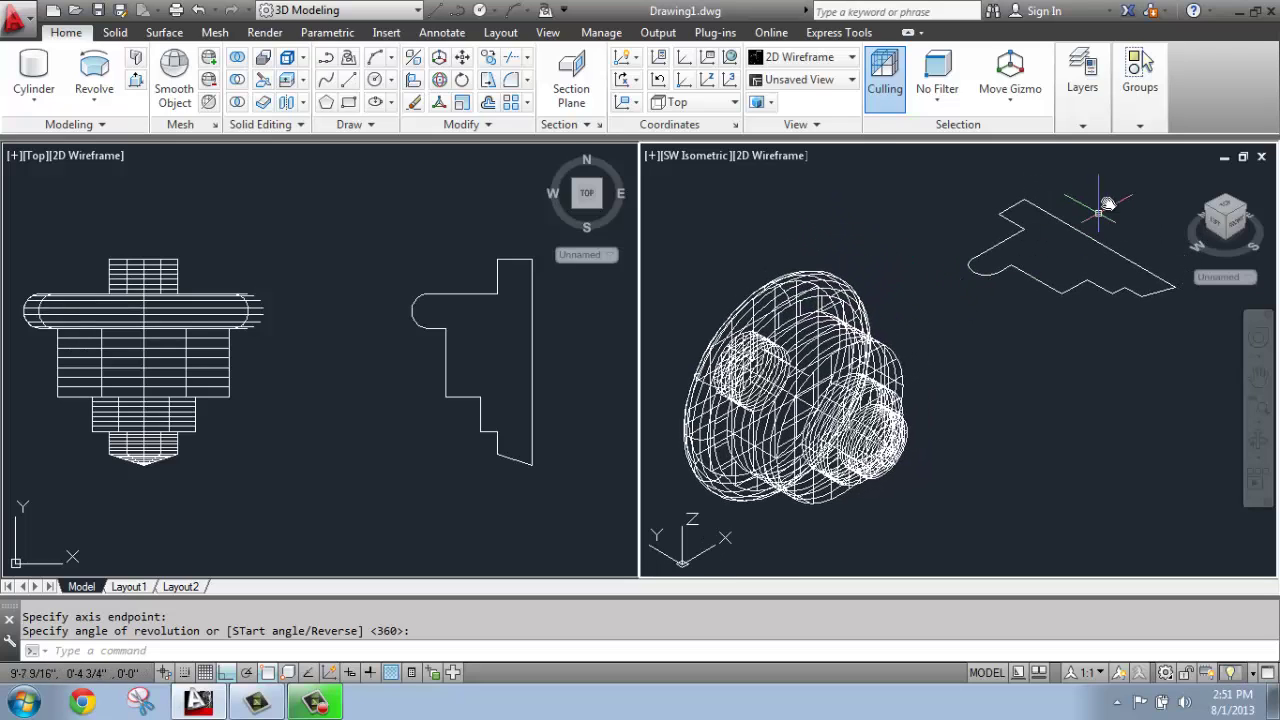
{"action": "left_click", "coordinate": [100, 72]}
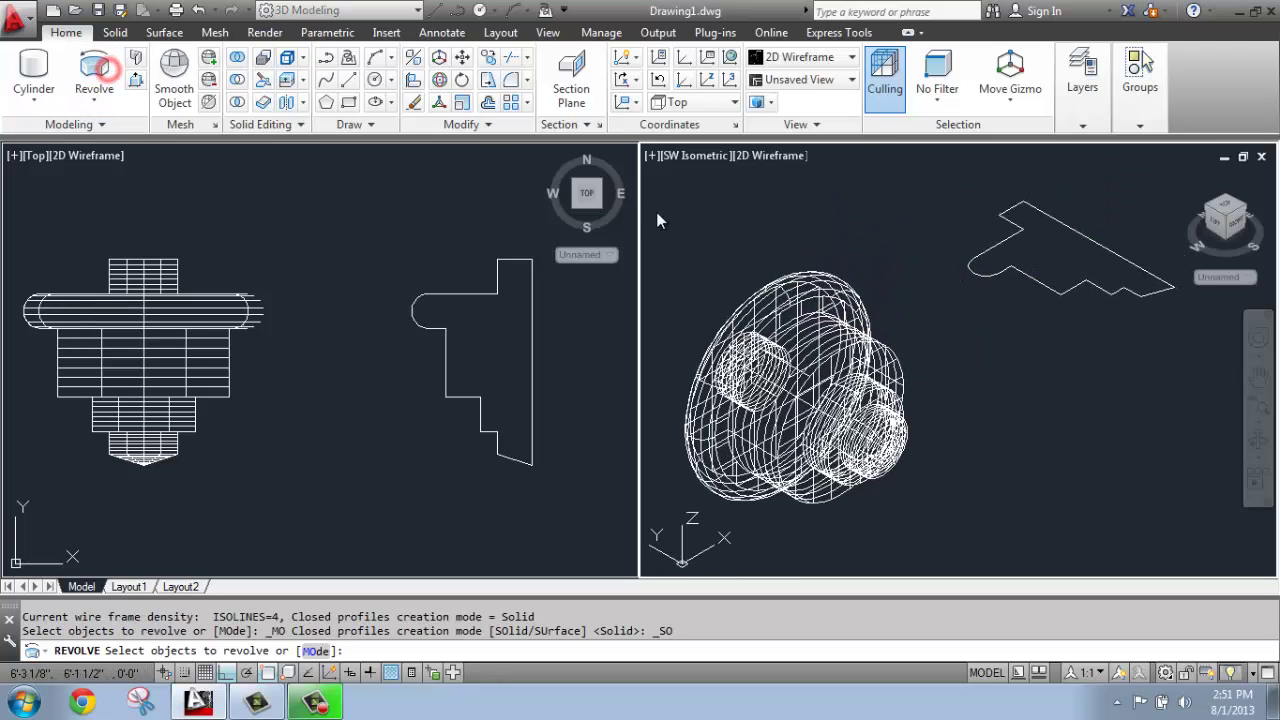
{"action": "left_click", "coordinate": [1045, 291]}
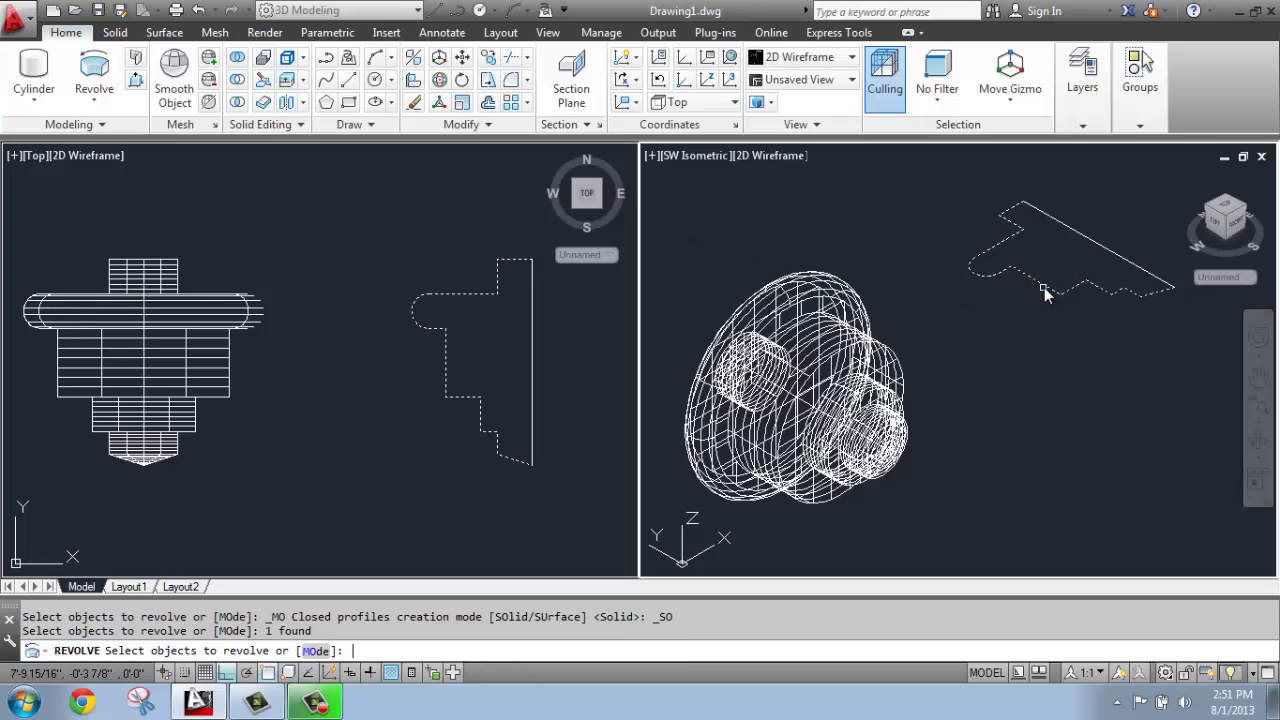
{"action": "key", "text": "Return"}
{"action": "left_click", "coordinate": [1170, 290]}
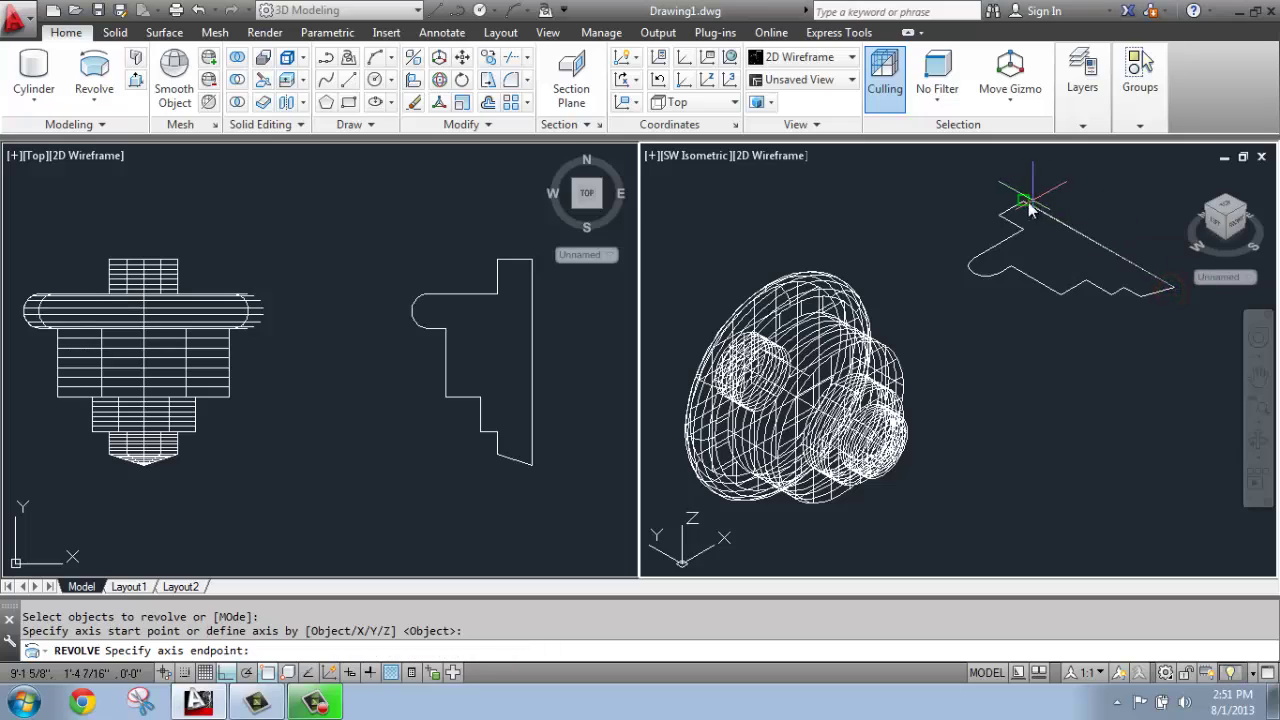
{"action": "left_click", "coordinate": [1022, 201]}
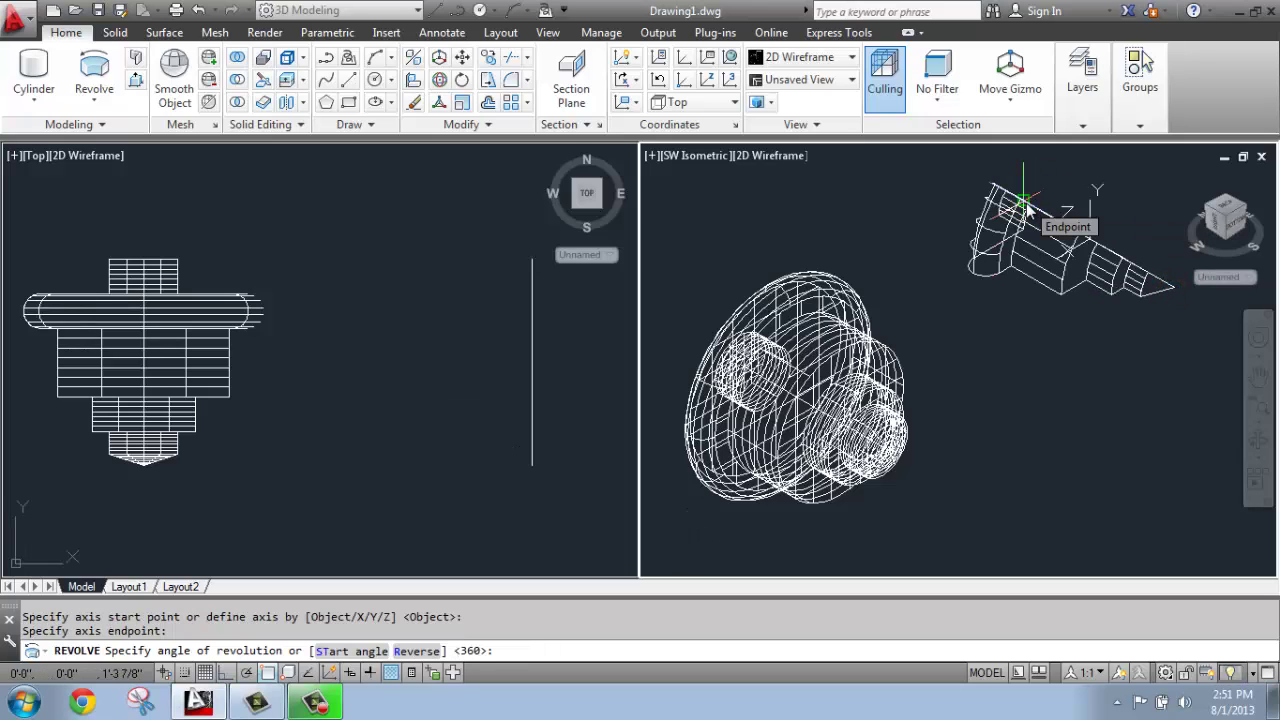
{"action": "key", "text": "Return"}
{"action": "middle_click_drag", "start_coordinate": [1037, 243], "coordinate": [1030, 290]}
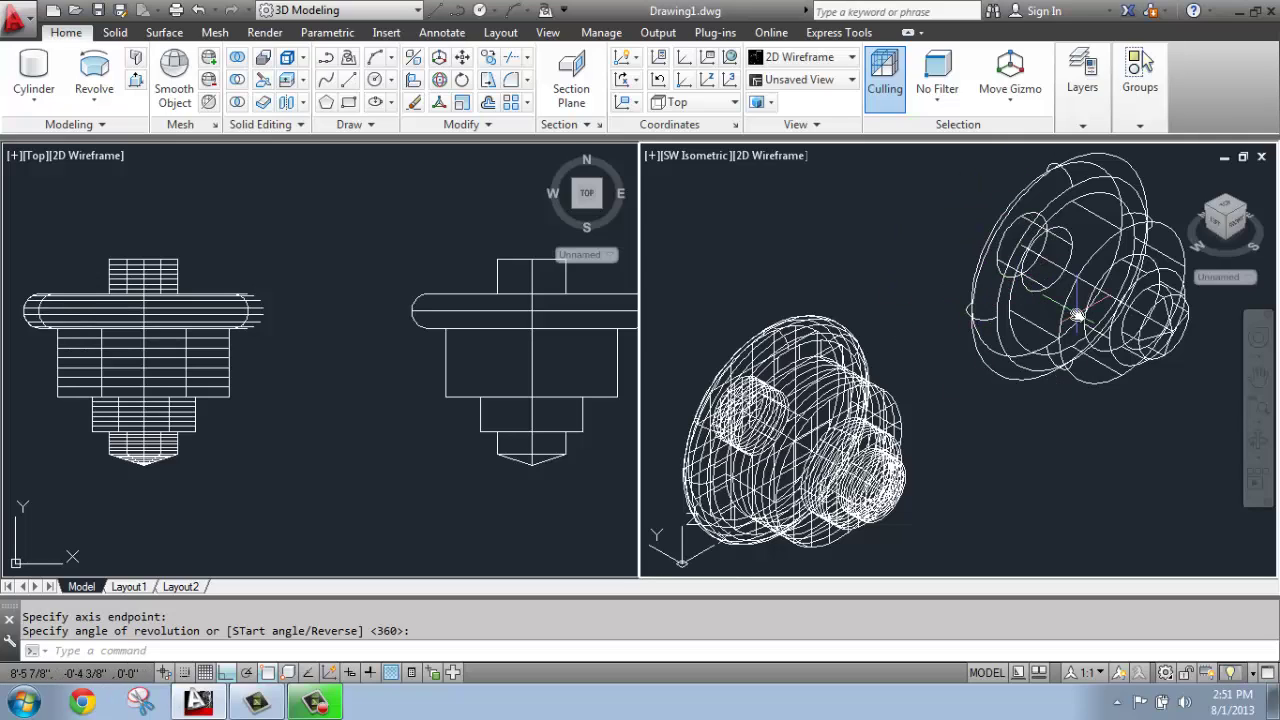
Step: Set the SW Isometric viewport's visual style to Conceptual and orbit around both revolved objects to compare them
{"action": "left_click", "coordinate": [401, 265]}
{"action": "scroll", "coordinate": [371, 277], "scroll_direction": "down", "scroll_amount": 3}
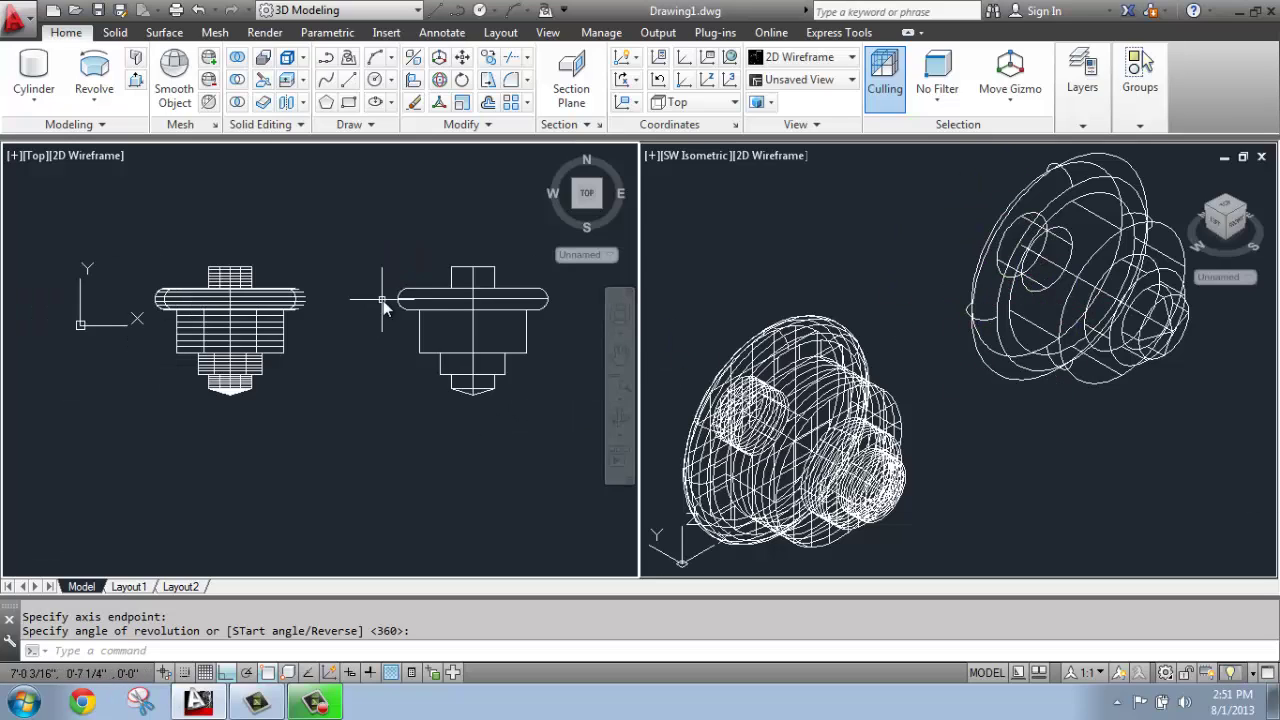
{"action": "scroll", "coordinate": [430, 304], "scroll_direction": "up", "scroll_amount": 3}
{"action": "scroll", "coordinate": [250, 305], "scroll_direction": "down", "scroll_amount": 2}
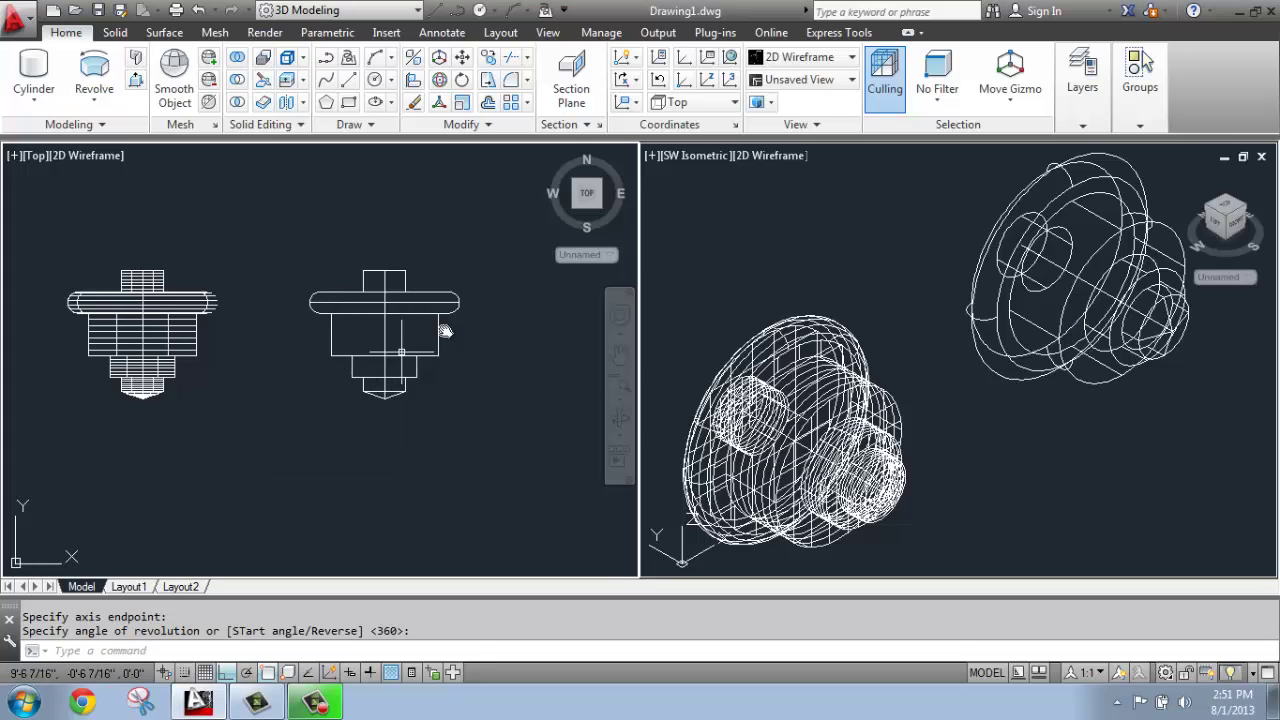
{"action": "left_click", "coordinate": [767, 197]}
{"action": "left_click", "coordinate": [772, 155]}
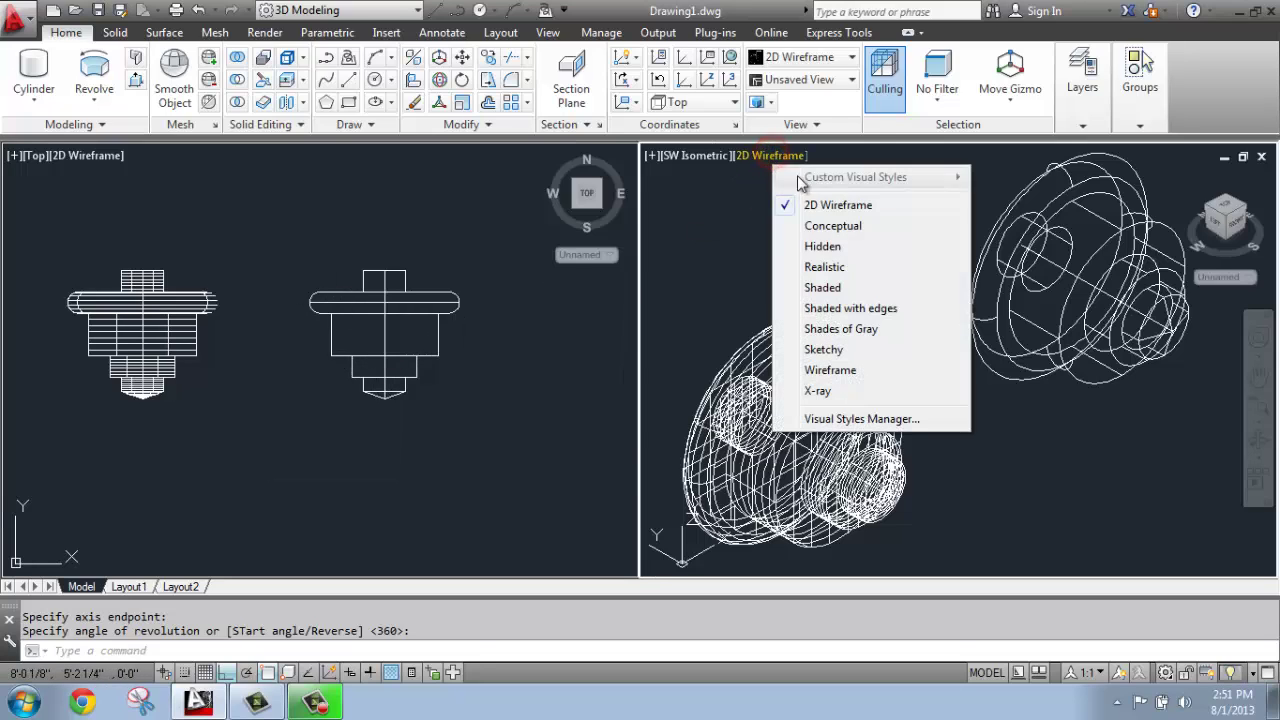
{"action": "left_click", "coordinate": [815, 224]}
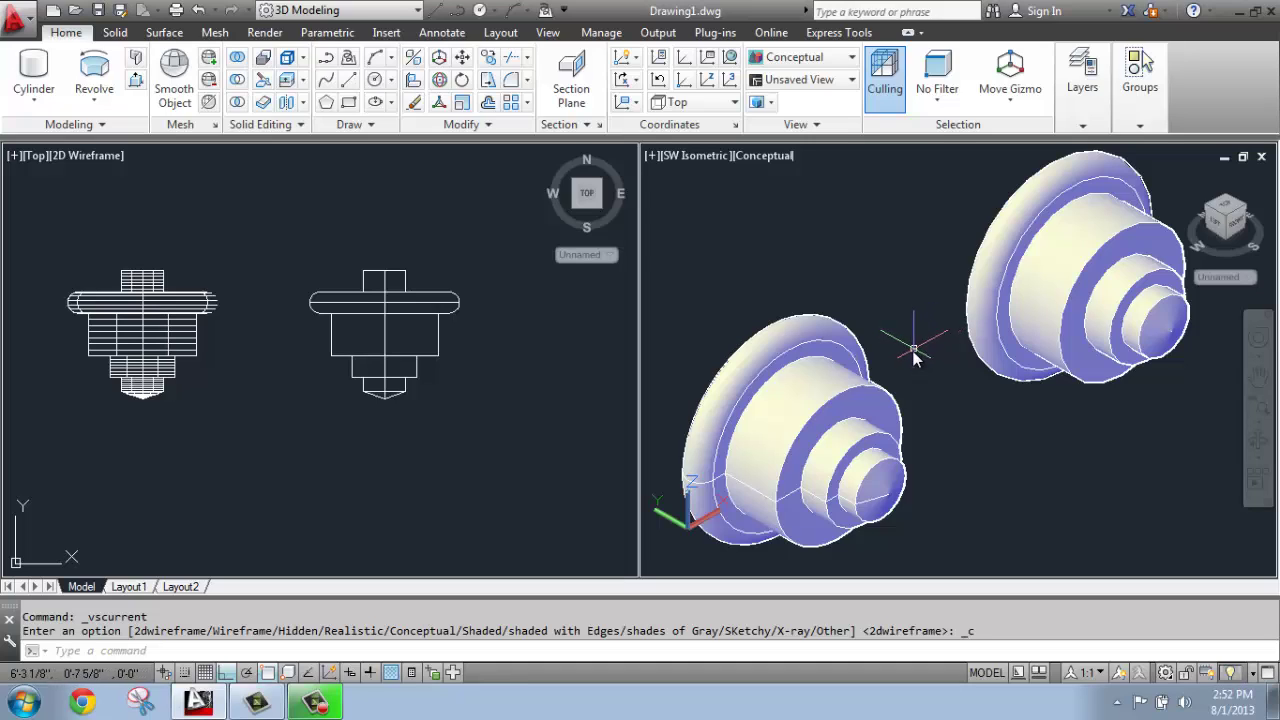
{"action": "scroll", "coordinate": [912, 355], "scroll_direction": "down", "scroll_amount": 2}
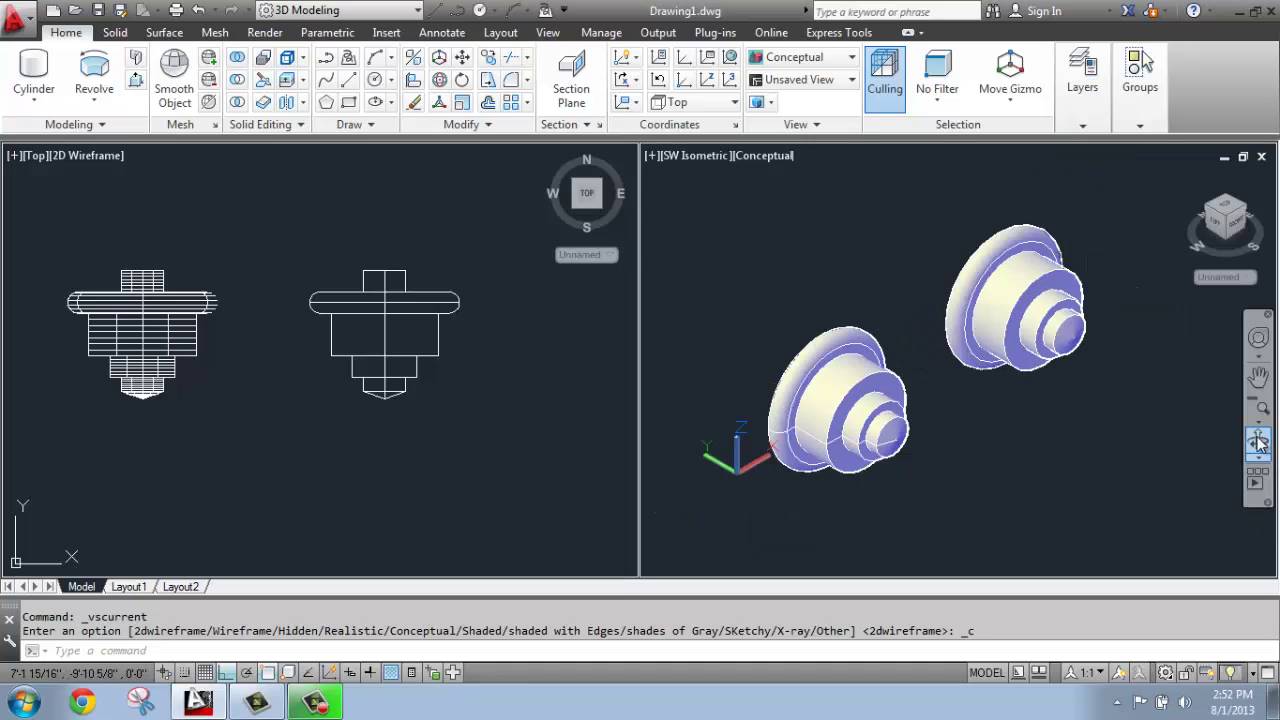
{"action": "middle_click_drag", "start_coordinate": [920, 228], "coordinate": [943, 373], "text": "shift"}
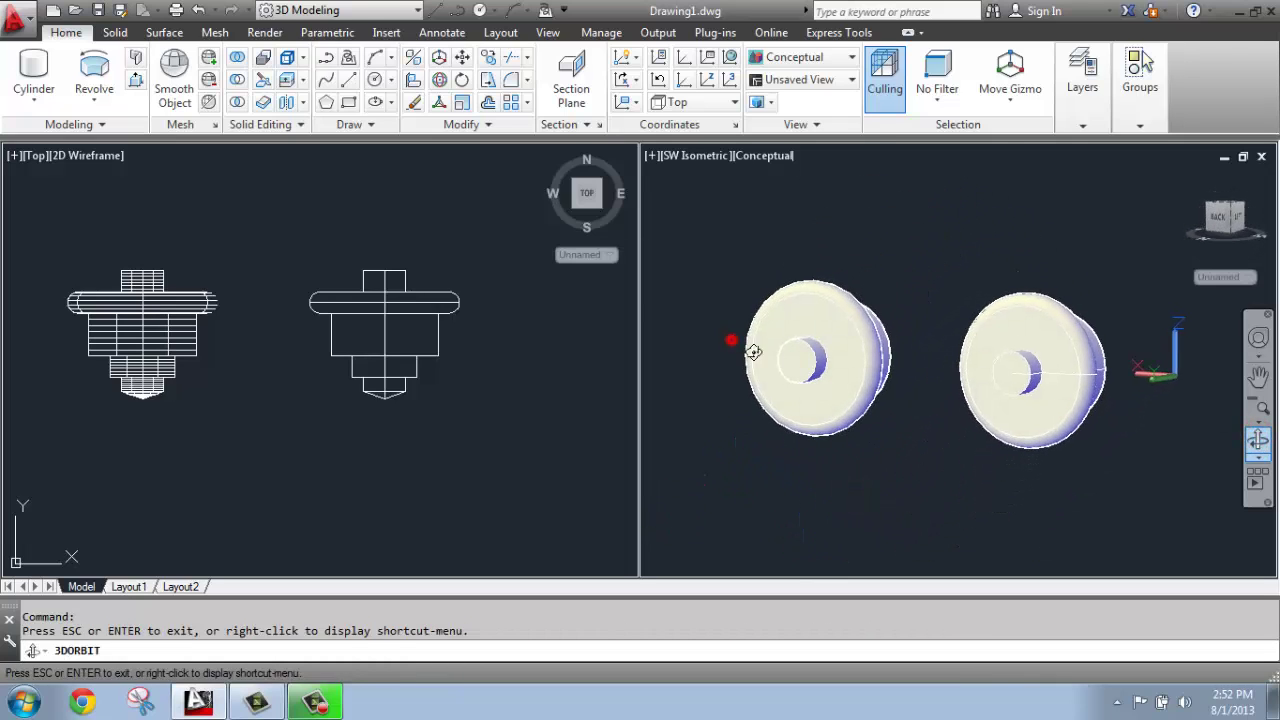